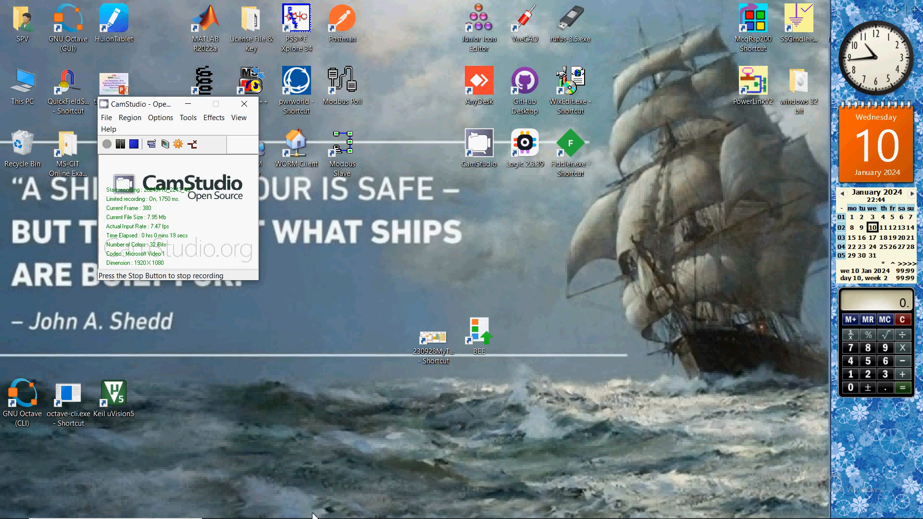
# - Open Paint and set the Pencil tool to the second-thickest line size
pyautogui.moveTo(329, 518)
pyautogui.click(380, 513)
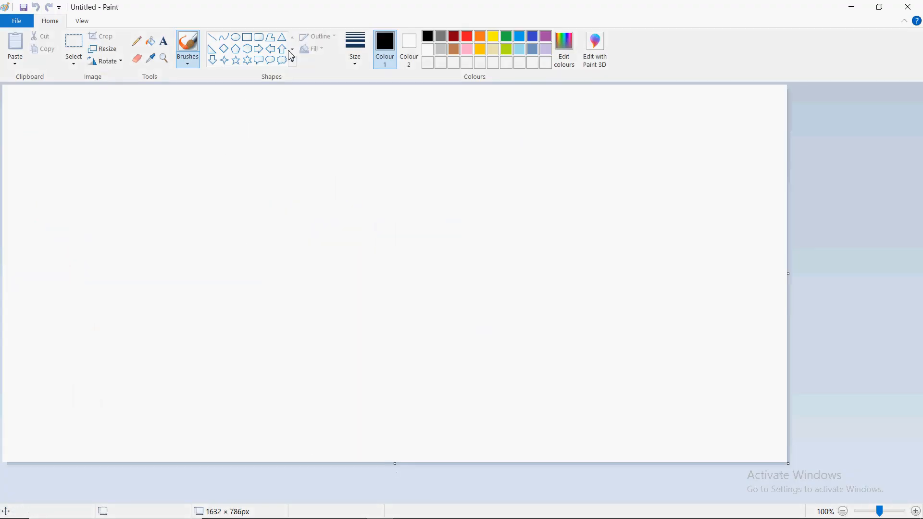
pyautogui.click(138, 41)
pyautogui.click(359, 62)
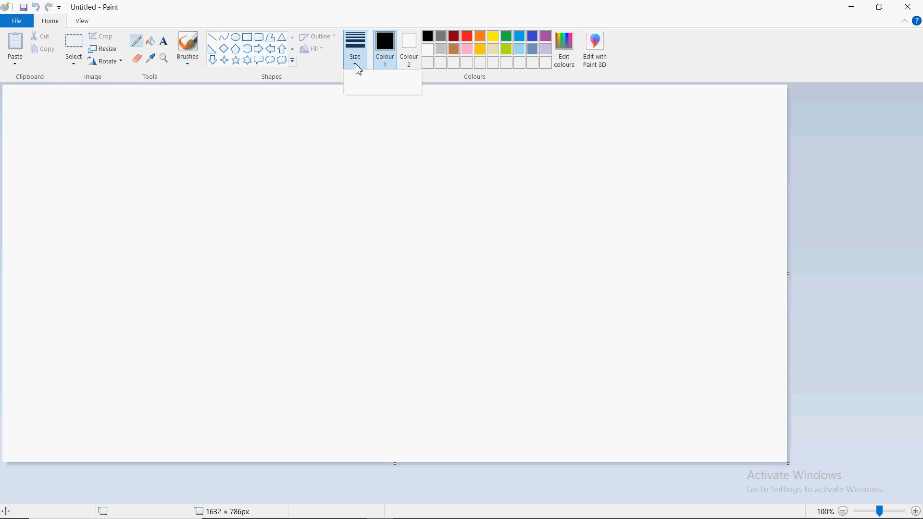
pyautogui.click(356, 66)
pyautogui.click(356, 64)
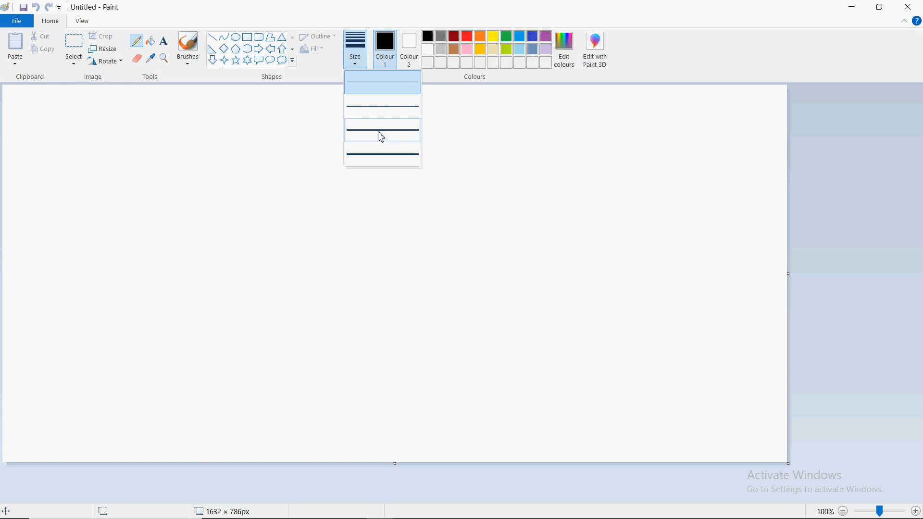
pyautogui.click(381, 137)
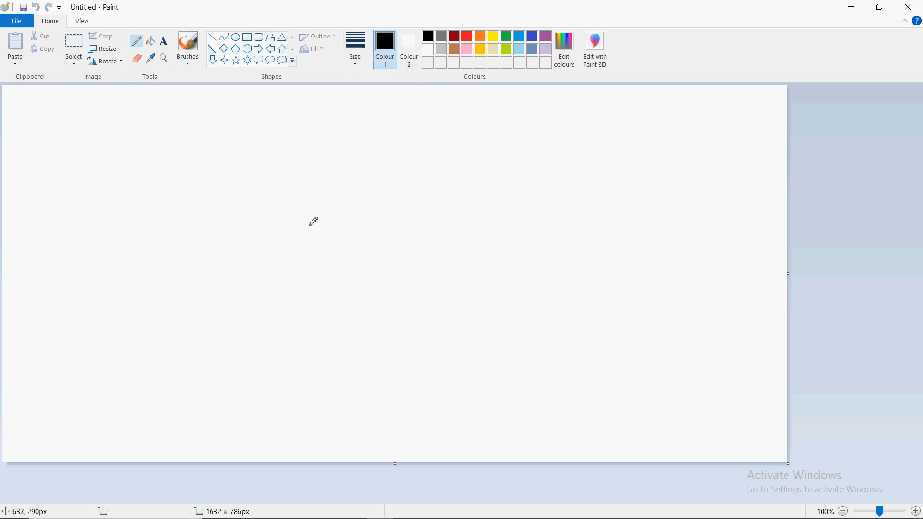
# - Sketch a closed circuit with a battery feeding a series resistor and capacitor, and label the components R and C
pyautogui.moveTo(431, 214)
pyautogui.mouseDown()
pyautogui.moveTo(435, 264)
pyautogui.moveTo(451, 268)
pyautogui.moveTo(433, 289)
pyautogui.moveTo(444, 289)
pyautogui.moveTo(440, 350)
pyautogui.mouseUp()
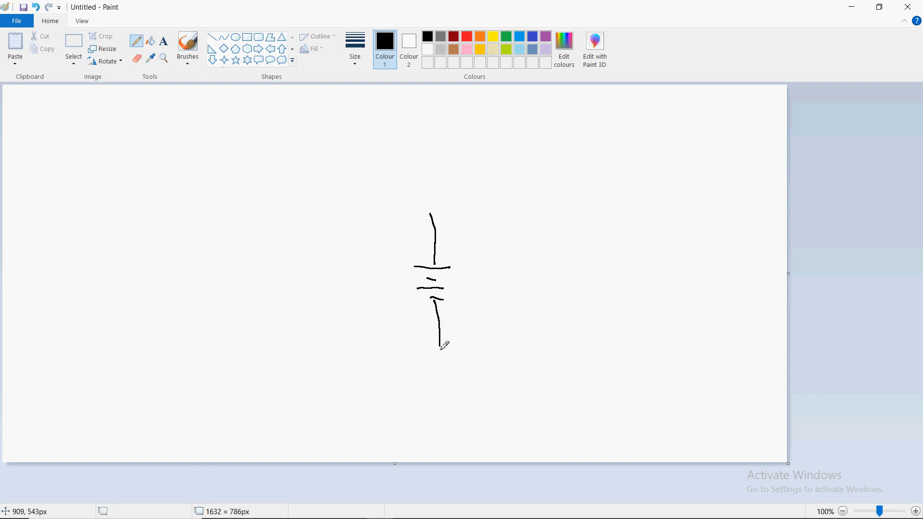
pyautogui.moveTo(427, 214)
pyautogui.mouseDown()
pyautogui.moveTo(538, 217)
pyautogui.moveTo(572, 232)
pyautogui.moveTo(570, 297)
pyautogui.moveTo(556, 298)
pyautogui.moveTo(588, 298)
pyautogui.moveTo(578, 346)
pyautogui.mouseUp()
pyautogui.moveTo(438, 354); pyautogui.dragTo(585, 345)
pyautogui.moveTo(587, 238)
pyautogui.mouseDown()
pyautogui.moveTo(592, 264)
pyautogui.moveTo(608, 257)
pyautogui.mouseUp()
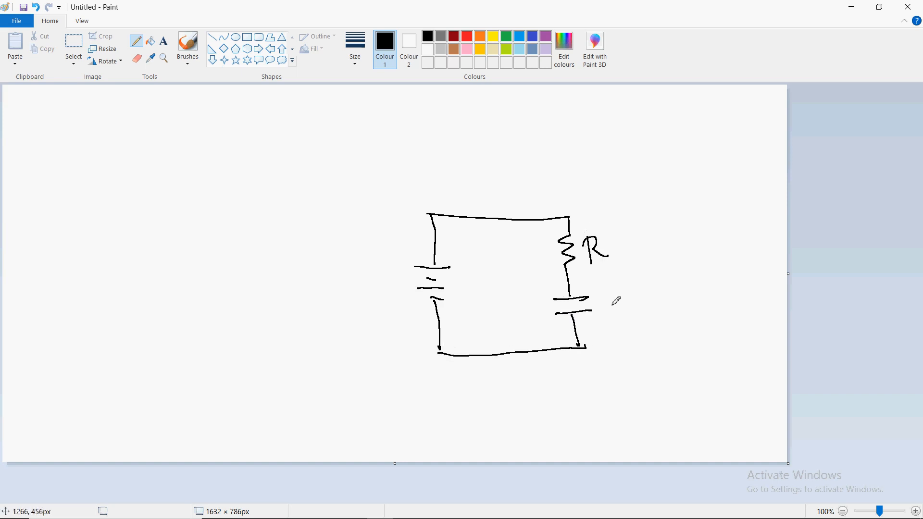
pyautogui.moveTo(618, 301); pyautogui.dragTo(623, 311)
# - Draw two output terminals across the capacitor labelled v, and label the battery V
pyautogui.moveTo(568, 283)
pyautogui.mouseDown()
pyautogui.moveTo(668, 284)
pyautogui.moveTo(659, 282)
pyautogui.mouseUp()
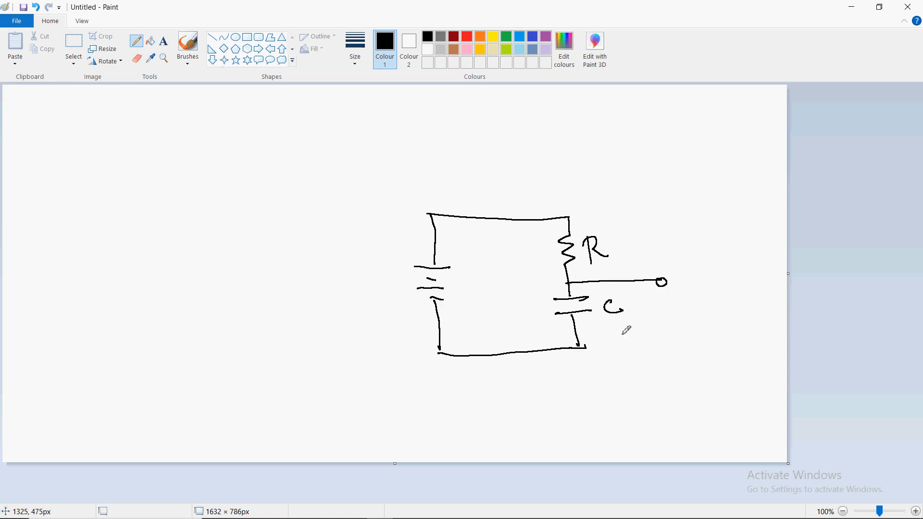
pyautogui.moveTo(580, 349)
pyautogui.mouseDown()
pyautogui.moveTo(680, 334)
pyautogui.moveTo(669, 339)
pyautogui.mouseUp()
pyautogui.moveTo(662, 300)
pyautogui.mouseDown()
pyautogui.moveTo(667, 308)
pyautogui.moveTo(683, 299)
pyautogui.mouseUp()
pyautogui.moveTo(383, 282); pyautogui.dragTo(404, 296)
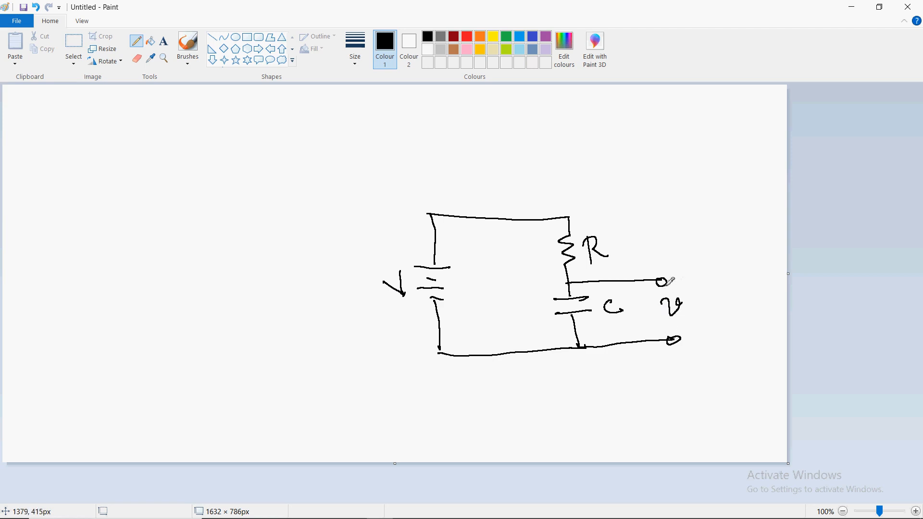
# - Draw axes above the circuit with a rising exponential charging curve, labelling the vertical axis v and the horizontal axis t
pyautogui.moveTo(596, 112); pyautogui.dragTo(610, 227)
pyautogui.moveTo(554, 197); pyautogui.dragTo(749, 197)
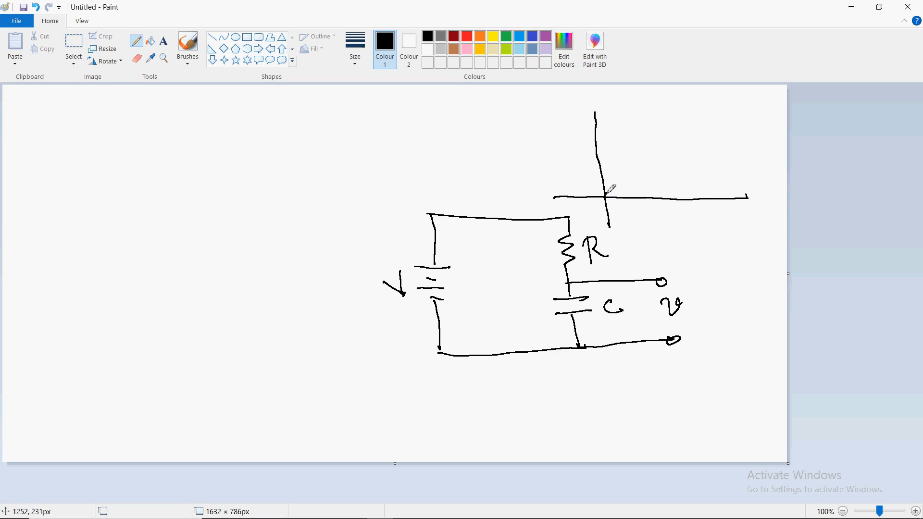
pyautogui.moveTo(605, 196)
pyautogui.mouseDown()
pyautogui.moveTo(658, 127)
pyautogui.moveTo(764, 105)
pyautogui.mouseUp()
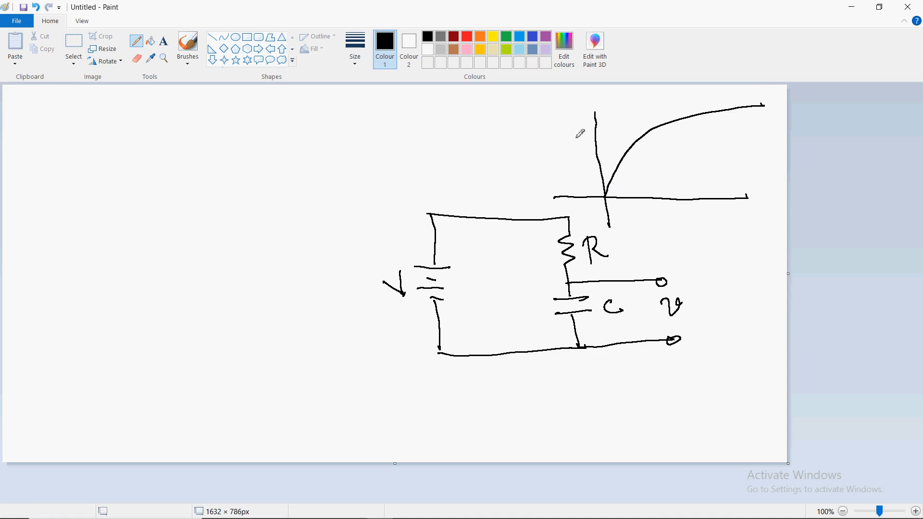
pyautogui.moveTo(538, 140)
pyautogui.mouseDown()
pyautogui.moveTo(568, 140)
pyautogui.moveTo(572, 129)
pyautogui.mouseUp()
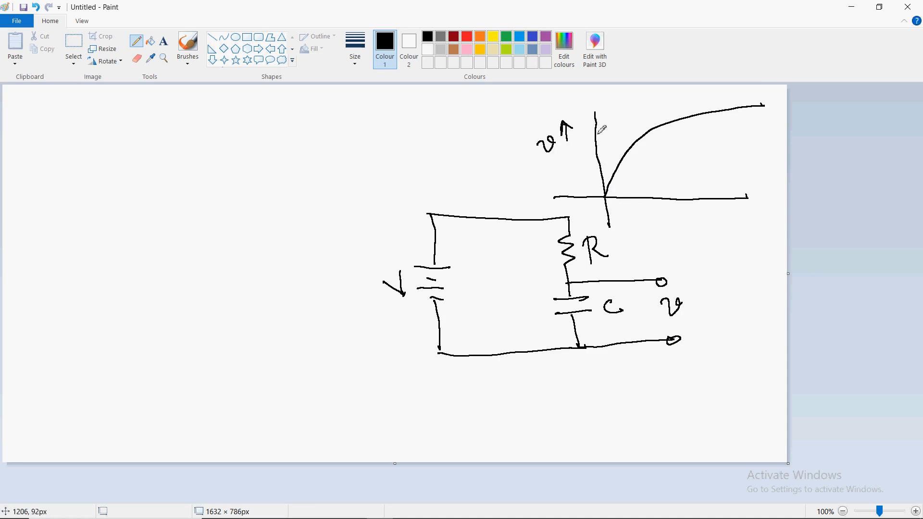
pyautogui.moveTo(682, 215)
pyautogui.mouseDown()
pyautogui.moveTo(694, 228)
pyautogui.moveTo(713, 208)
pyautogui.moveTo(707, 219)
pyautogui.mouseUp()
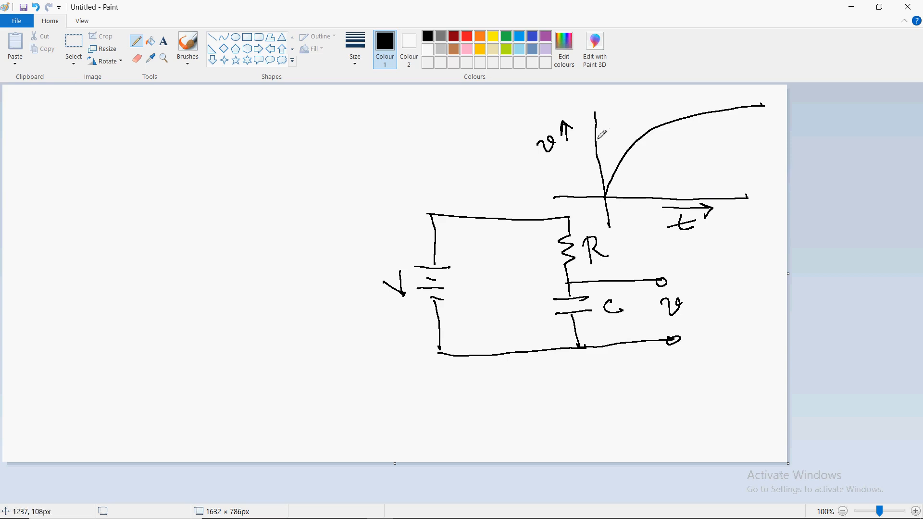
# - Mark the 63.25% V level on the curve, drop a dashed line to the time axis, and label that interval T
pyautogui.moveTo(596, 138)
pyautogui.mouseDown()
pyautogui.moveTo(649, 135)
pyautogui.moveTo(650, 143)
pyautogui.mouseUp()
pyautogui.moveTo(650, 149); pyautogui.dragTo(650, 156)
pyautogui.moveTo(650, 160); pyautogui.dragTo(650, 173)
pyautogui.moveTo(649, 178); pyautogui.dragTo(651, 192)
pyautogui.moveTo(651, 198); pyautogui.dragTo(651, 201)
pyautogui.moveTo(609, 118)
pyautogui.mouseDown()
pyautogui.moveTo(604, 127)
pyautogui.moveTo(619, 131)
pyautogui.moveTo(700, 100)
pyautogui.moveTo(701, 111)
pyautogui.mouseUp()
pyautogui.click(629, 124)
pyautogui.click(673, 109)
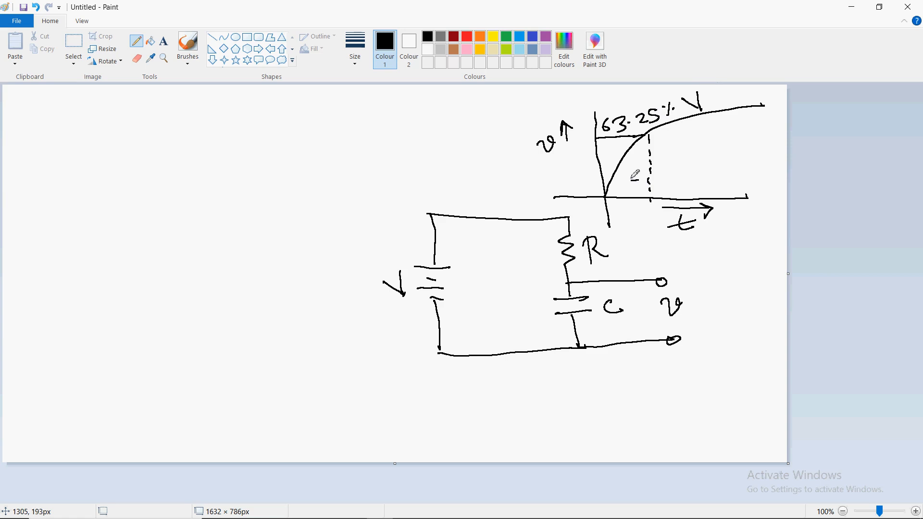
pyautogui.moveTo(635, 176)
pyautogui.mouseDown()
pyautogui.moveTo(630, 190)
pyautogui.moveTo(640, 176)
pyautogui.mouseUp()
pyautogui.moveTo(606, 208)
pyautogui.mouseDown()
pyautogui.moveTo(652, 207)
pyautogui.moveTo(648, 214)
pyautogui.mouseUp()
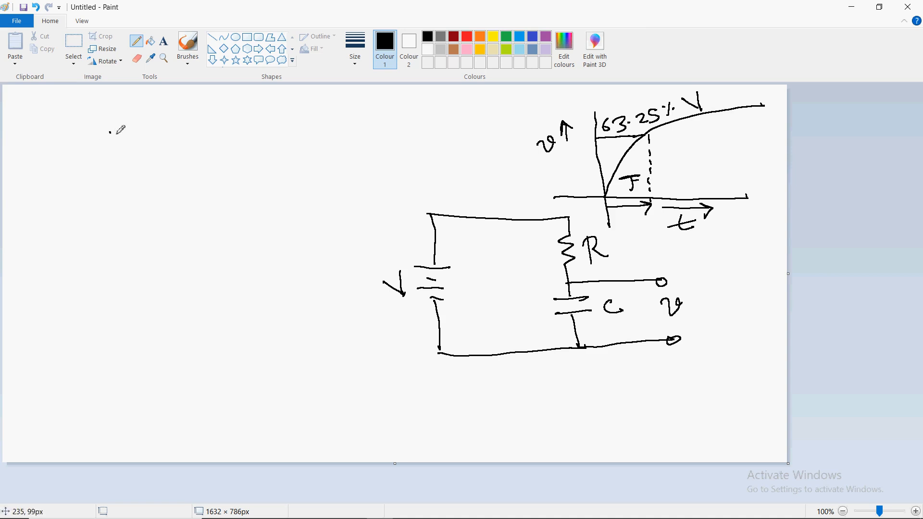
# - Handwrite the time constant formula T = R·C in the blank area beside the circuit
pyautogui.moveTo(109, 134)
pyautogui.mouseDown()
pyautogui.moveTo(102, 160)
pyautogui.moveTo(122, 133)
pyautogui.moveTo(144, 141)
pyautogui.mouseUp()
pyautogui.moveTo(130, 152); pyautogui.dragTo(152, 149)
pyautogui.moveTo(171, 133); pyautogui.dragTo(168, 157)
pyautogui.moveTo(170, 134)
pyautogui.mouseDown()
pyautogui.moveTo(186, 148)
pyautogui.moveTo(220, 147)
pyautogui.mouseUp()
pyautogui.click(190, 140)
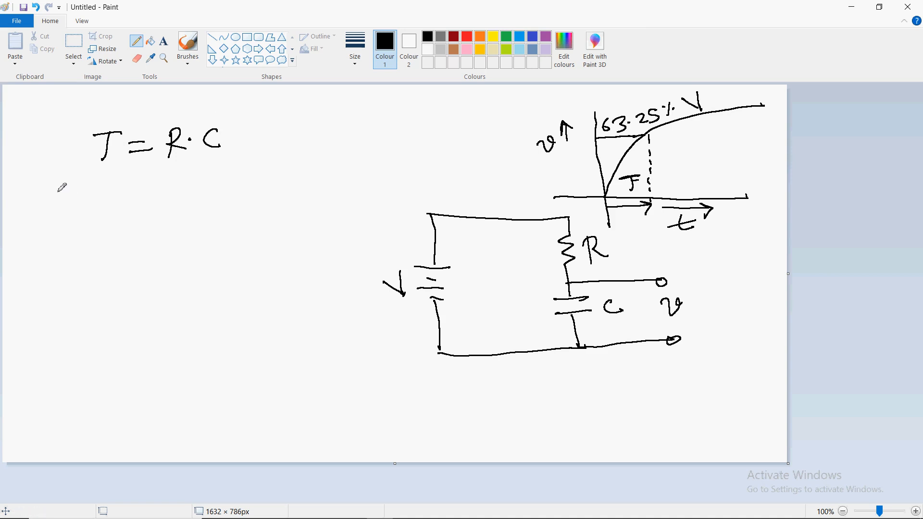
# - Handwrite the component values R = 10K and C = 100 µF below the formula
pyautogui.moveTo(62, 185)
pyautogui.mouseDown()
pyautogui.moveTo(61, 202)
pyautogui.moveTo(101, 184)
pyautogui.mouseUp()
pyautogui.moveTo(86, 192)
pyautogui.mouseDown()
pyautogui.moveTo(123, 196)
pyautogui.moveTo(139, 179)
pyautogui.moveTo(166, 185)
pyautogui.mouseUp()
pyautogui.moveTo(85, 216)
pyautogui.mouseDown()
pyautogui.moveTo(60, 225)
pyautogui.moveTo(85, 229)
pyautogui.moveTo(122, 216)
pyautogui.mouseUp()
pyautogui.moveTo(104, 223)
pyautogui.mouseDown()
pyautogui.moveTo(153, 227)
pyautogui.moveTo(186, 203)
pyautogui.mouseUp()
pyautogui.moveTo(195, 202)
pyautogui.mouseDown()
pyautogui.moveTo(194, 217)
pyautogui.moveTo(222, 198)
pyautogui.mouseUp()
pyautogui.moveTo(240, 183)
pyautogui.mouseDown()
pyautogui.moveTo(231, 215)
pyautogui.moveTo(248, 185)
pyautogui.mouseUp()
pyautogui.moveTo(230, 201); pyautogui.dragTo(247, 200)
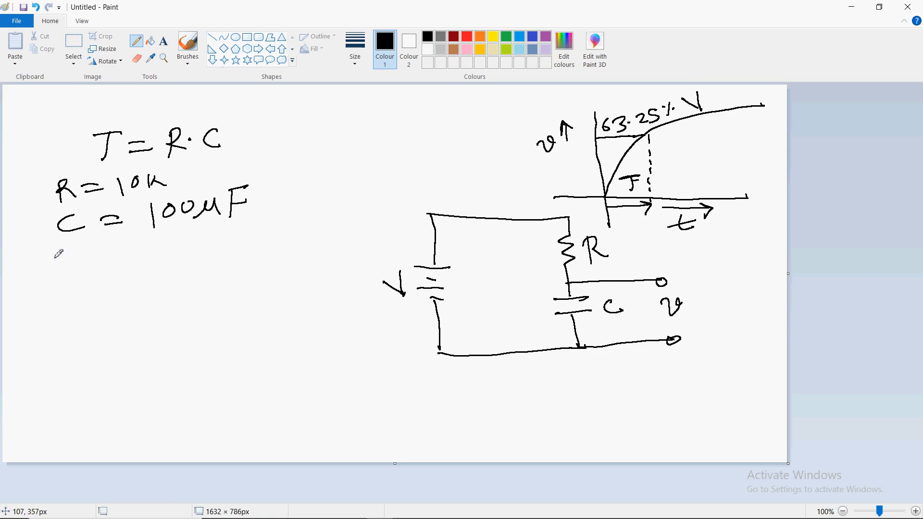
# - Write the substituted expression T = 10×10^3 × 100×10^-6 beneath the component values
pyautogui.moveTo(51, 266)
pyautogui.mouseDown()
pyautogui.moveTo(52, 286)
pyautogui.moveTo(69, 265)
pyautogui.moveTo(94, 273)
pyautogui.mouseUp()
pyautogui.moveTo(82, 280)
pyautogui.mouseDown()
pyautogui.moveTo(128, 286)
pyautogui.moveTo(145, 265)
pyautogui.mouseUp()
pyautogui.moveTo(155, 265)
pyautogui.mouseDown()
pyautogui.moveTo(171, 276)
pyautogui.moveTo(157, 282)
pyautogui.mouseUp()
pyautogui.moveTo(183, 252)
pyautogui.mouseDown()
pyautogui.moveTo(181, 277)
pyautogui.moveTo(188, 257)
pyautogui.moveTo(224, 264)
pyautogui.moveTo(211, 273)
pyautogui.moveTo(246, 248)
pyautogui.moveTo(271, 265)
pyautogui.mouseUp()
pyautogui.moveTo(270, 250)
pyautogui.mouseDown()
pyautogui.moveTo(296, 260)
pyautogui.moveTo(306, 239)
pyautogui.mouseUp()
pyautogui.moveTo(298, 229); pyautogui.dragTo(325, 226)
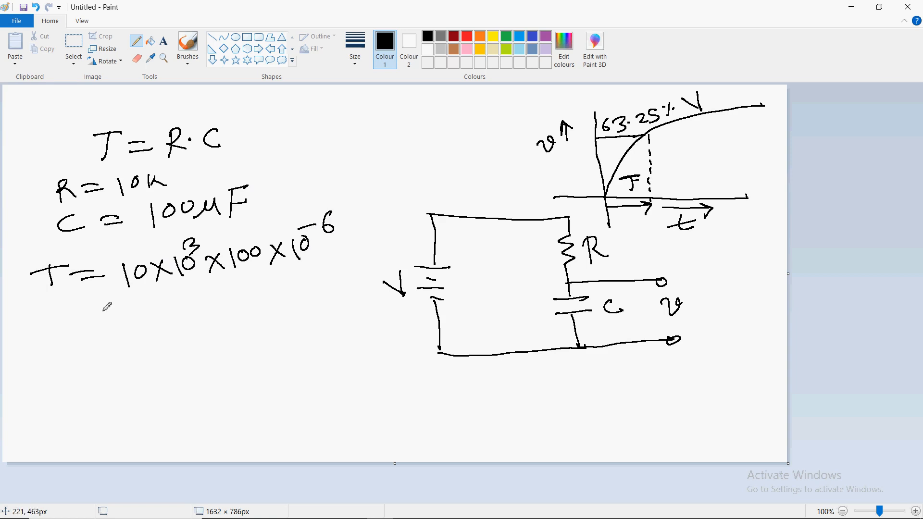
# - Write the simplification = 1000×10^-3 and the result = 1 sec below the substituted expression
pyautogui.moveTo(77, 329); pyautogui.dragTo(111, 327)
pyautogui.moveTo(78, 339); pyautogui.dragTo(113, 335)
pyautogui.moveTo(147, 311)
pyautogui.mouseDown()
pyautogui.moveTo(155, 336)
pyautogui.moveTo(211, 309)
pyautogui.mouseUp()
pyautogui.moveTo(234, 308)
pyautogui.mouseDown()
pyautogui.moveTo(222, 308)
pyautogui.moveTo(228, 322)
pyautogui.mouseUp()
pyautogui.moveTo(260, 291)
pyautogui.mouseDown()
pyautogui.moveTo(259, 316)
pyautogui.moveTo(272, 294)
pyautogui.mouseUp()
pyautogui.moveTo(270, 291)
pyautogui.mouseDown()
pyautogui.moveTo(304, 283)
pyautogui.moveTo(276, 304)
pyautogui.mouseUp()
pyautogui.moveTo(107, 367); pyautogui.dragTo(142, 370)
pyautogui.moveTo(186, 349); pyautogui.dragTo(210, 376)
pyautogui.moveTo(251, 342)
pyautogui.mouseDown()
pyautogui.moveTo(226, 360)
pyautogui.moveTo(270, 357)
pyautogui.moveTo(297, 332)
pyautogui.mouseUp()
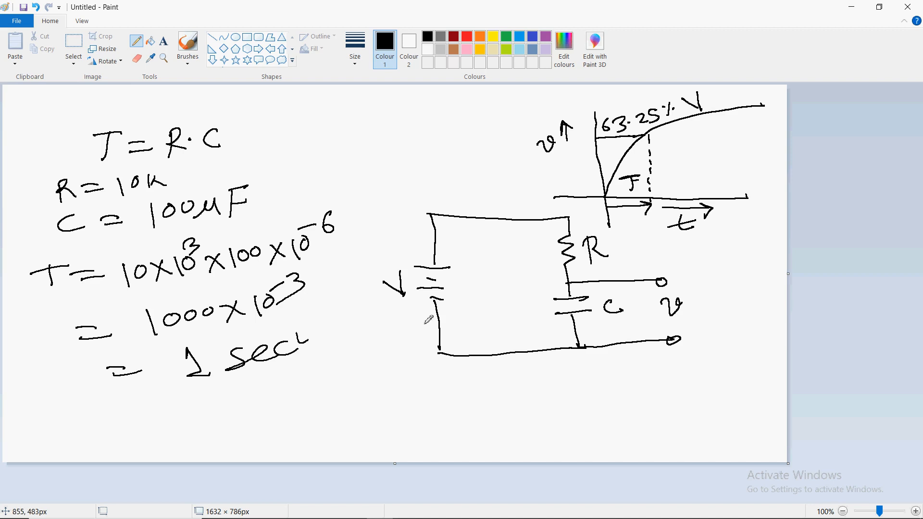
# - Close the Paint drawing without saving it and switch to the main MATLAB R2022a window
pyautogui.click(919, 10)
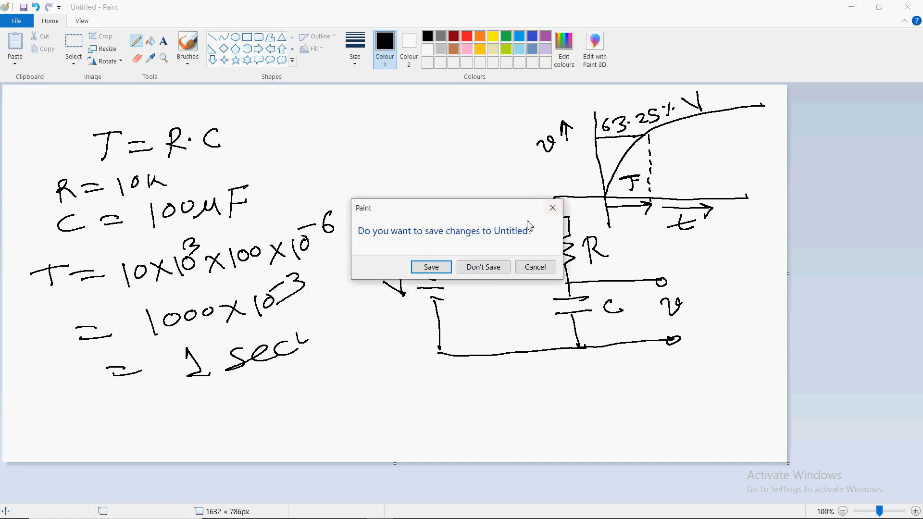
pyautogui.click(490, 269)
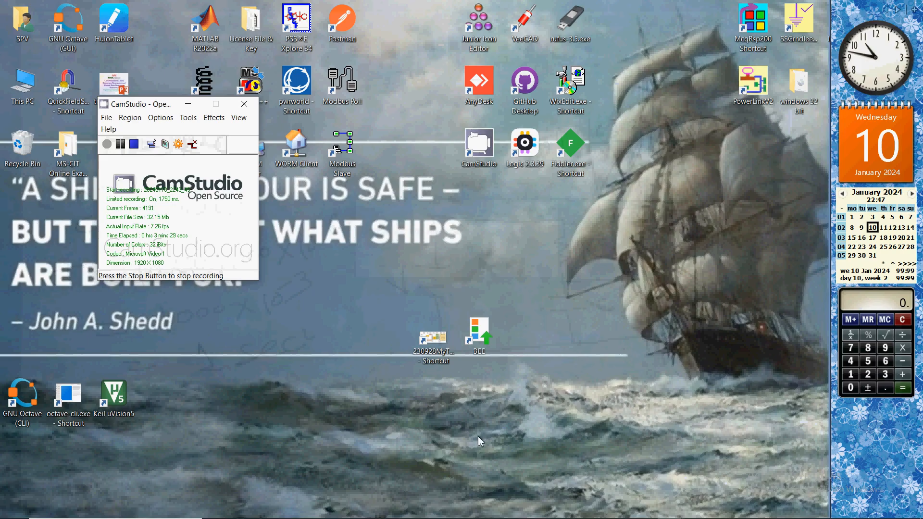
pyautogui.moveTo(716, 517)
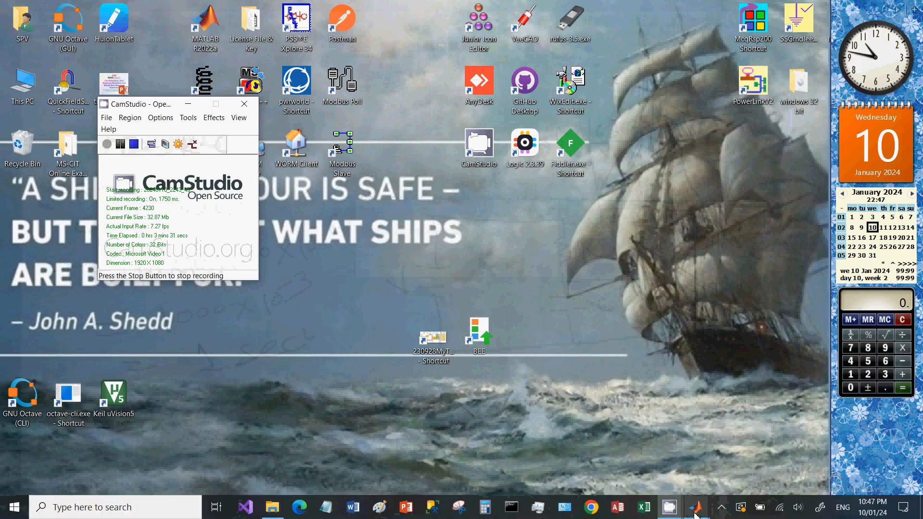
pyautogui.moveTo(678, 513)
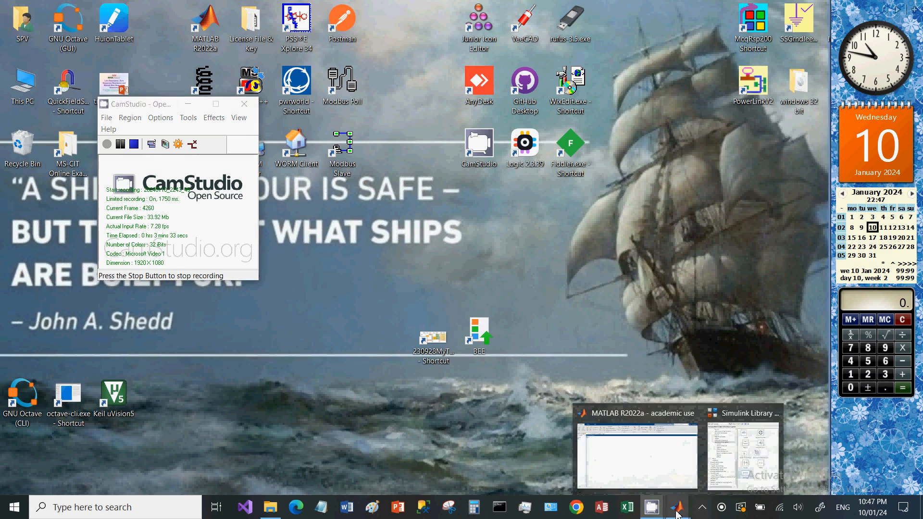
pyautogui.click(651, 459)
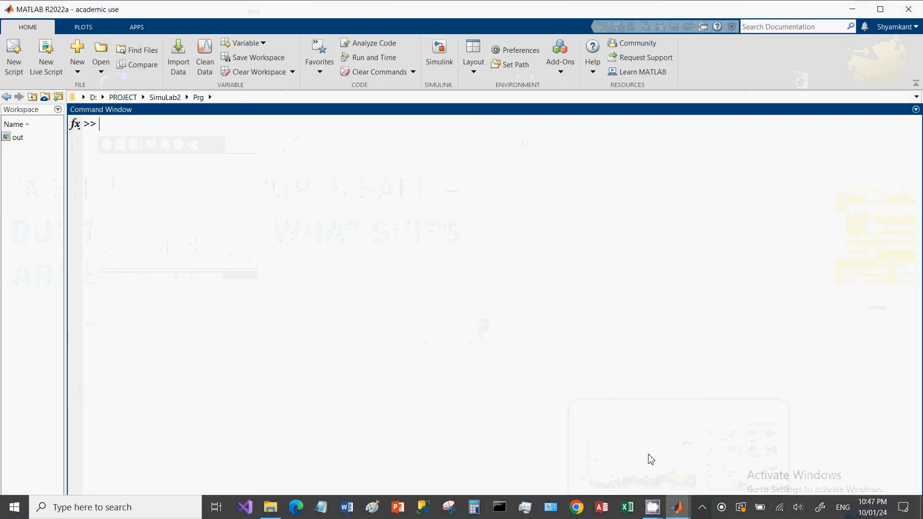
# - Launch Simulink, create a blank model, and maximize its window
pyautogui.click(441, 51)
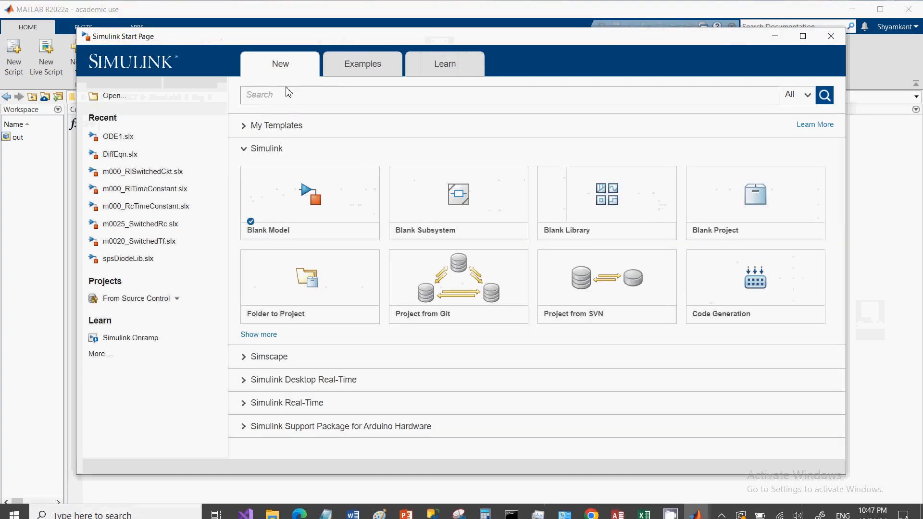
pyautogui.click(350, 205)
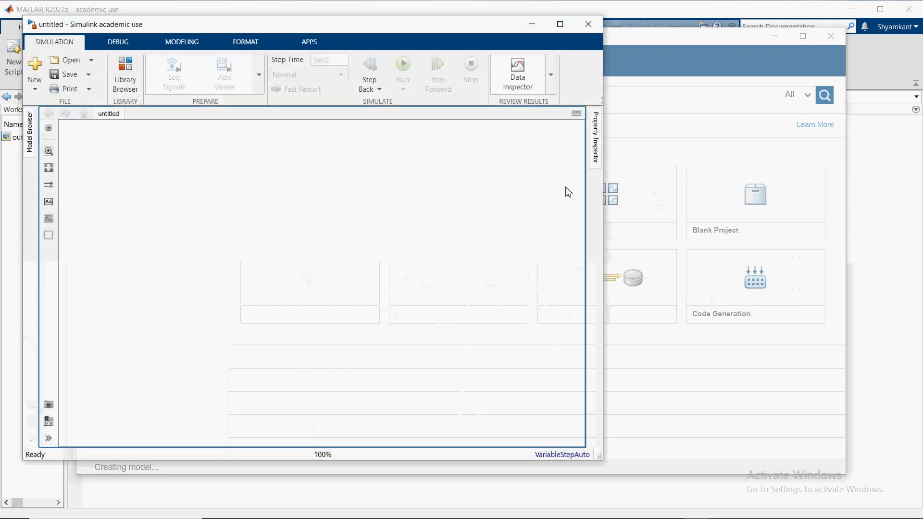
pyautogui.click(561, 25)
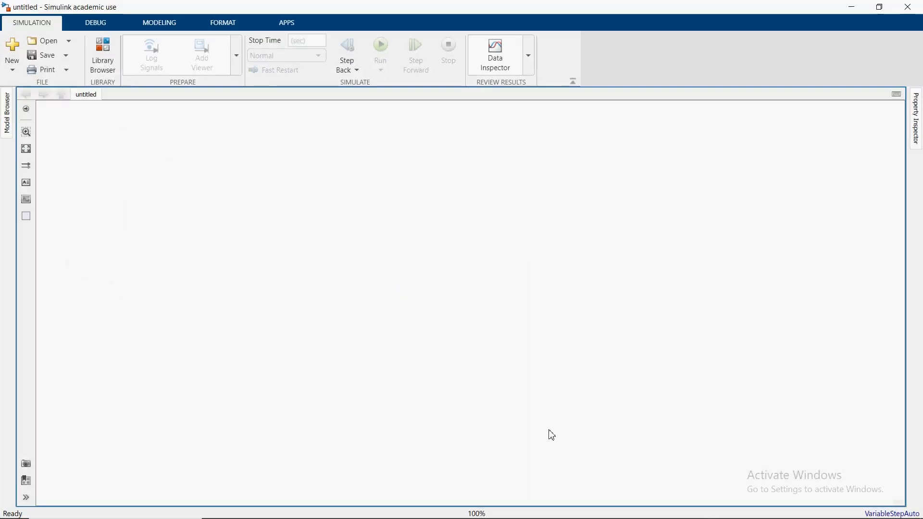
# - Add a Series RLC Branch block from the Specialized Power Systems Passives library to the blank model
pyautogui.moveTo(695, 512)
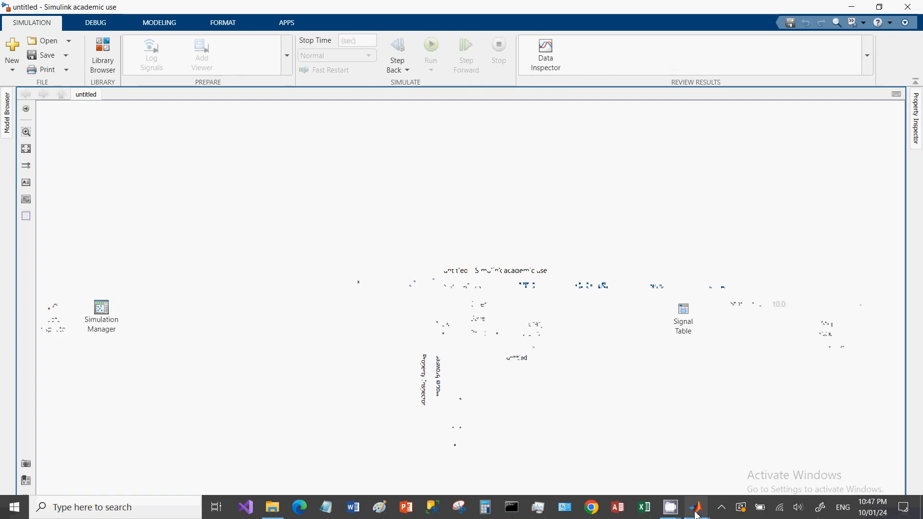
pyautogui.click(723, 473)
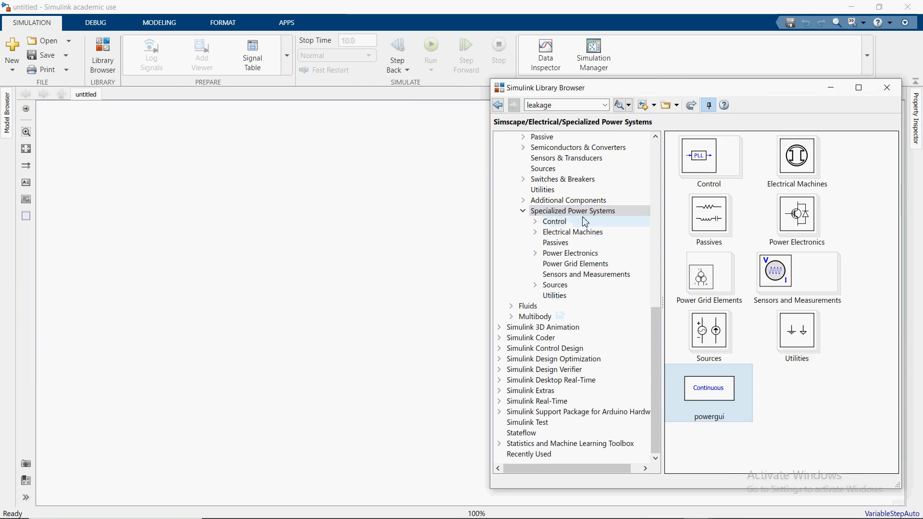
pyautogui.click(559, 243)
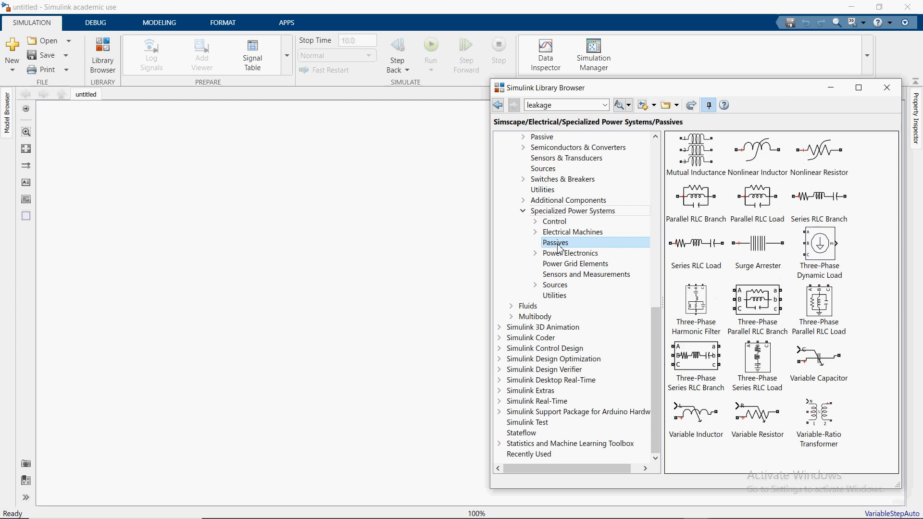
pyautogui.click(827, 206)
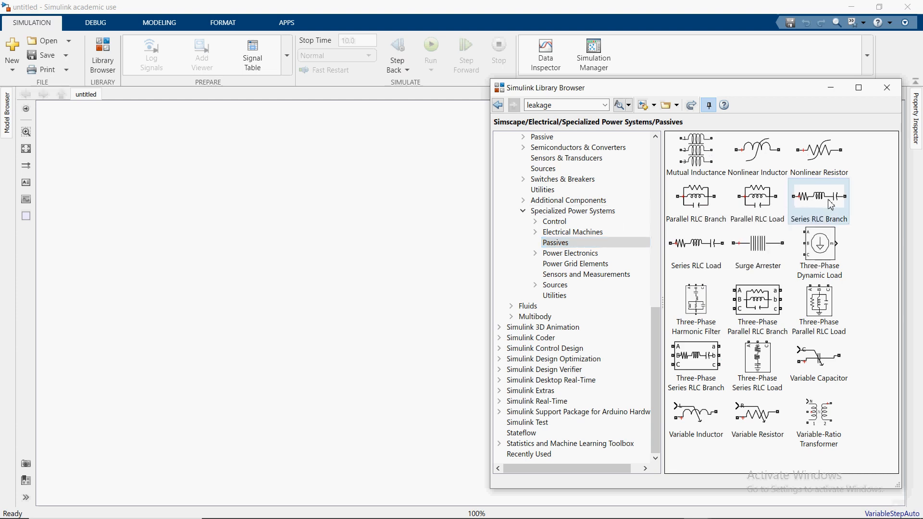
pyautogui.moveTo(819, 197); pyautogui.dragTo(178, 311)
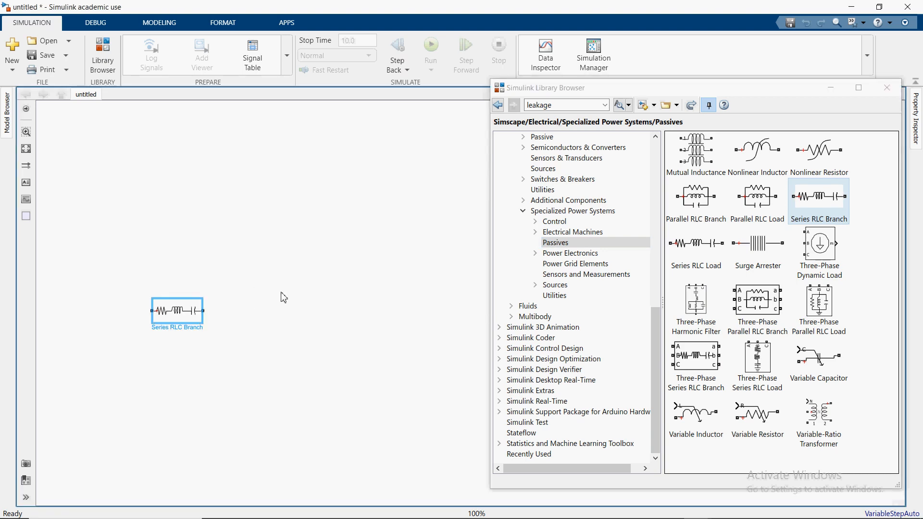
# - Rotate the Series RLC Branch block clockwise so that it stands vertically
pyautogui.click(186, 320)
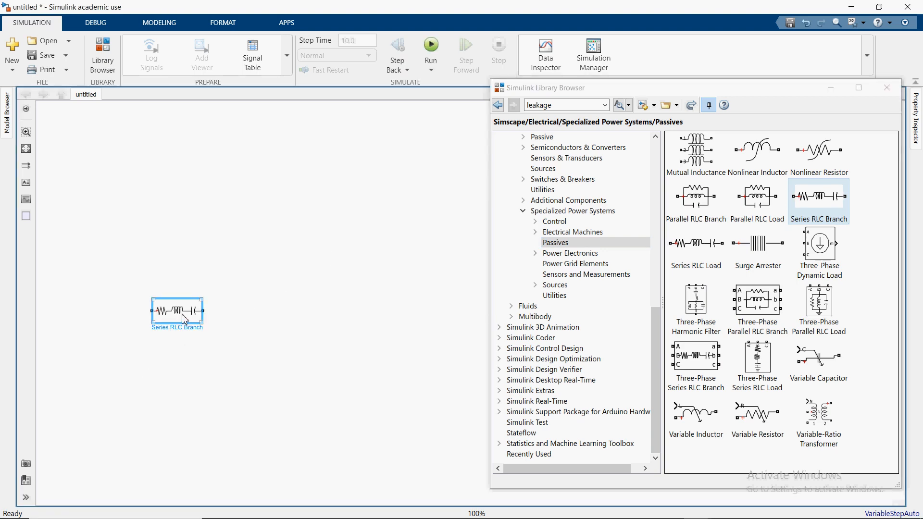
pyautogui.rightClick(185, 319)
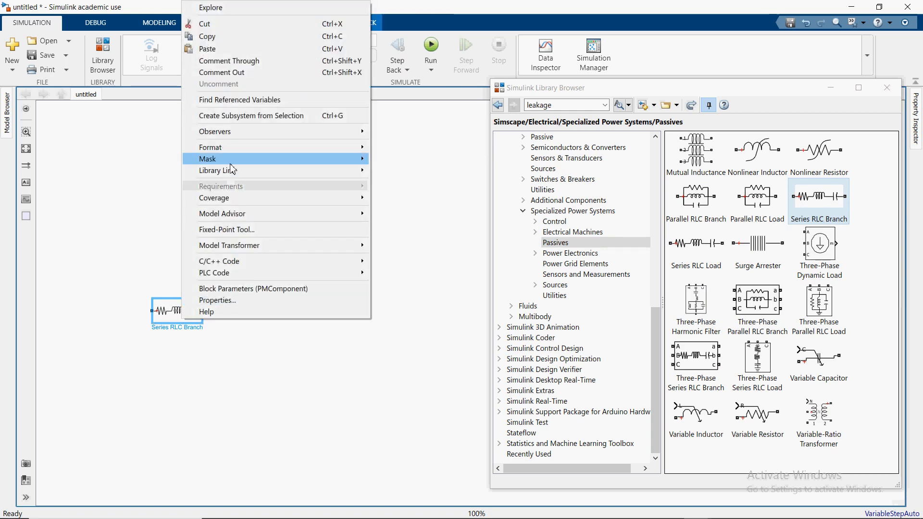
pyautogui.moveTo(235, 152)
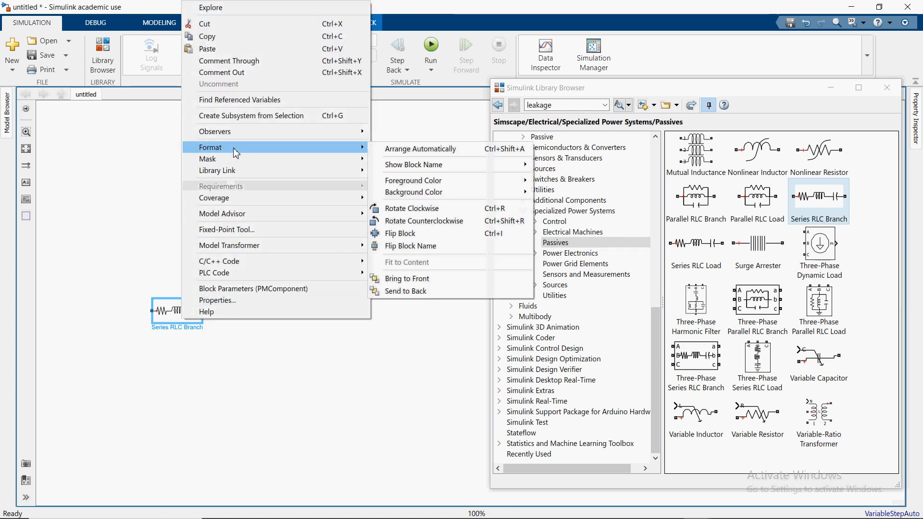
pyautogui.click(419, 209)
pyautogui.click(182, 315)
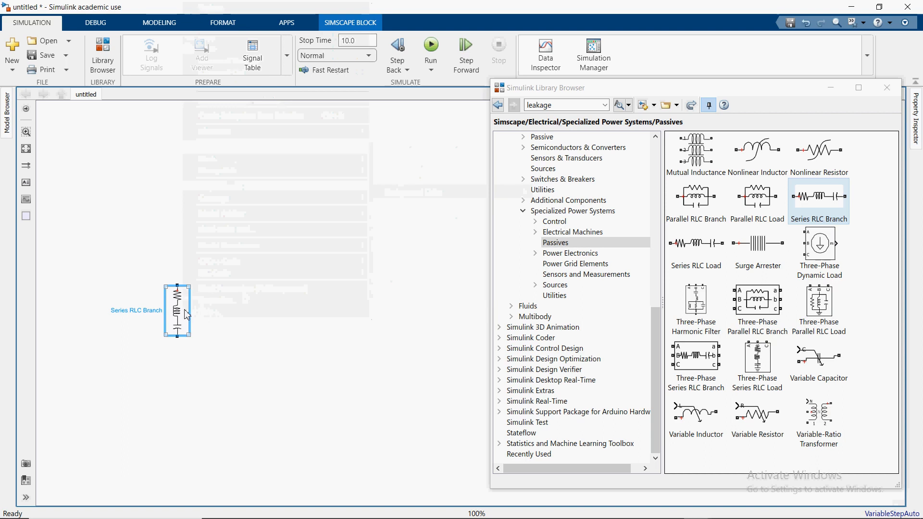
# - Reposition the vertical Series RLC Branch block and configure it as a C branch with a capacitance of 100e-6 F
pyautogui.moveTo(182, 315); pyautogui.dragTo(206, 334)
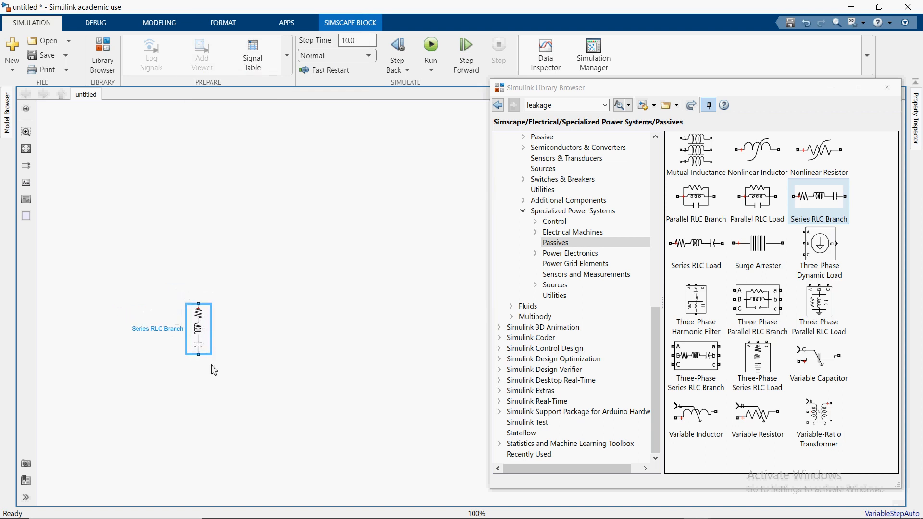
pyautogui.click(209, 333)
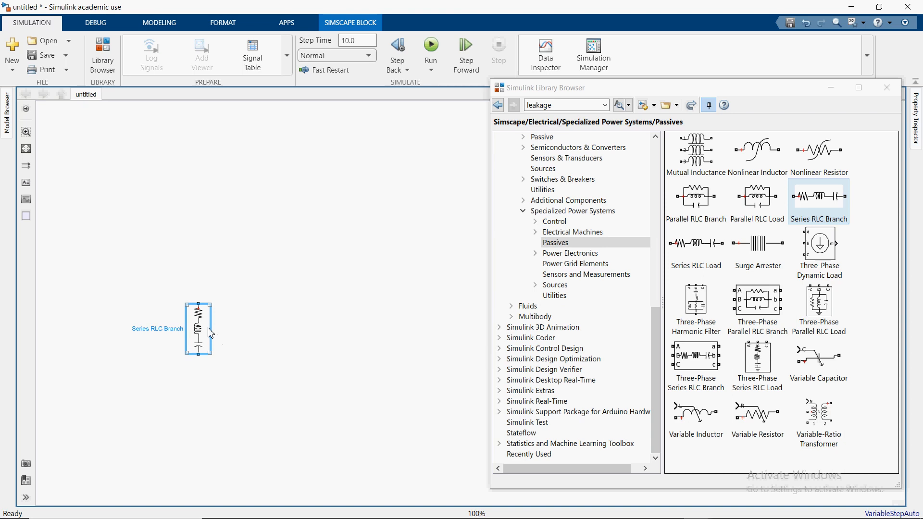
pyautogui.doubleClick(210, 334)
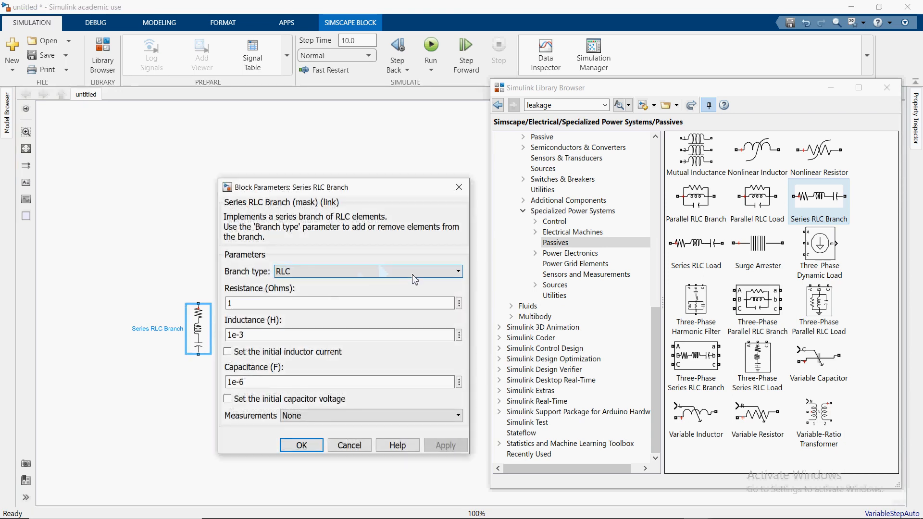
pyautogui.click(457, 273)
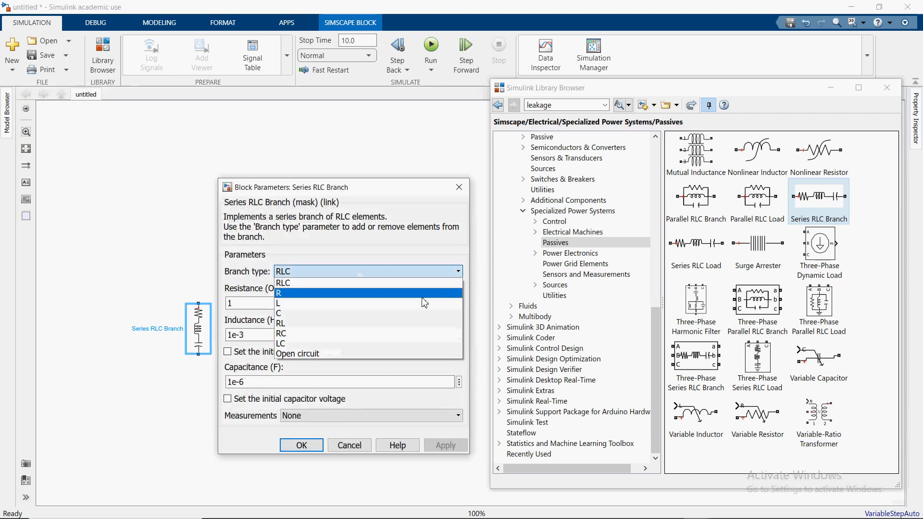
pyautogui.click(410, 317)
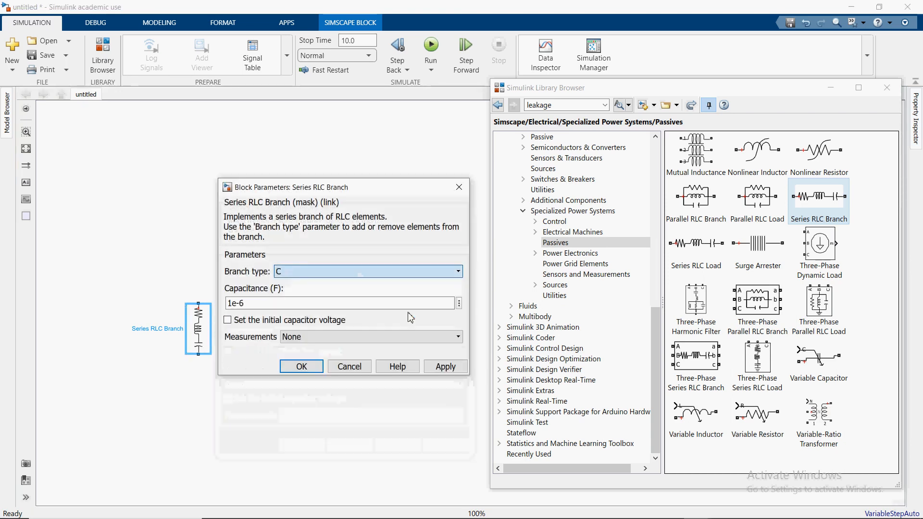
pyautogui.tripleClick(235, 304)
pyautogui.click(234, 304)
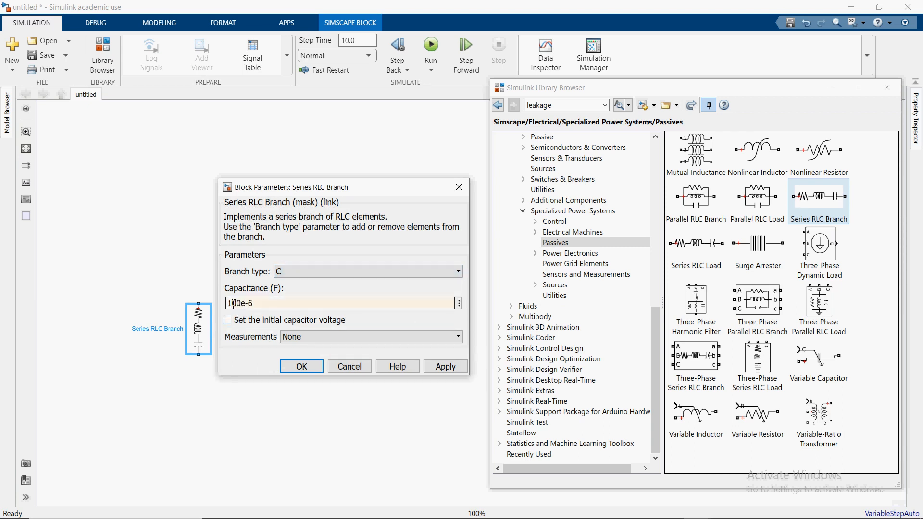
pyautogui.write('00')
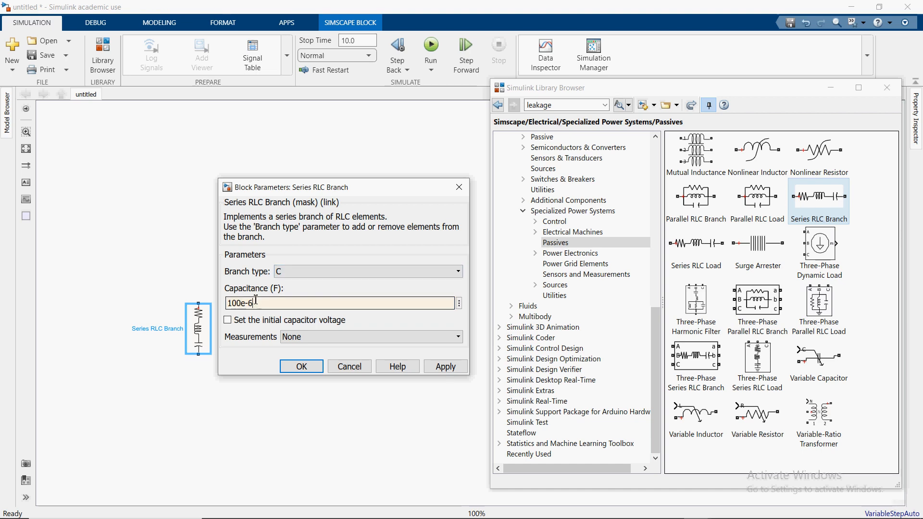
pyautogui.click(445, 367)
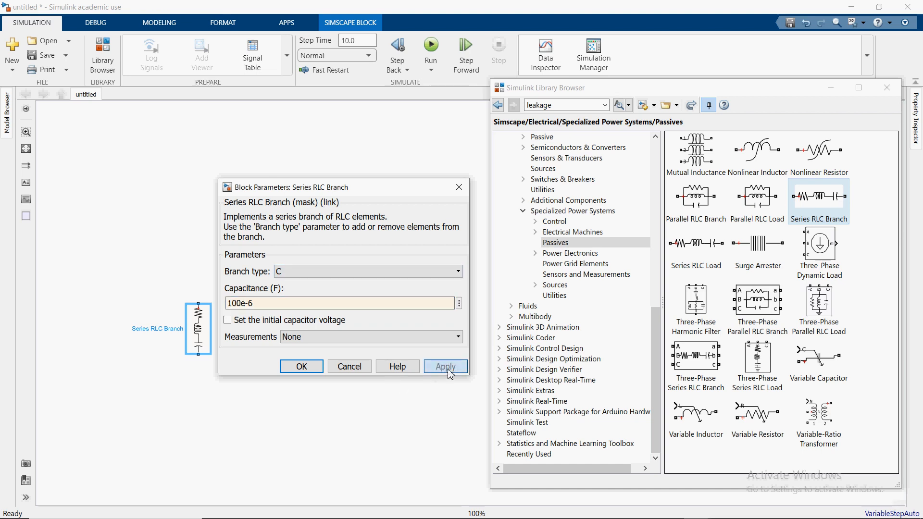
pyautogui.click(300, 374)
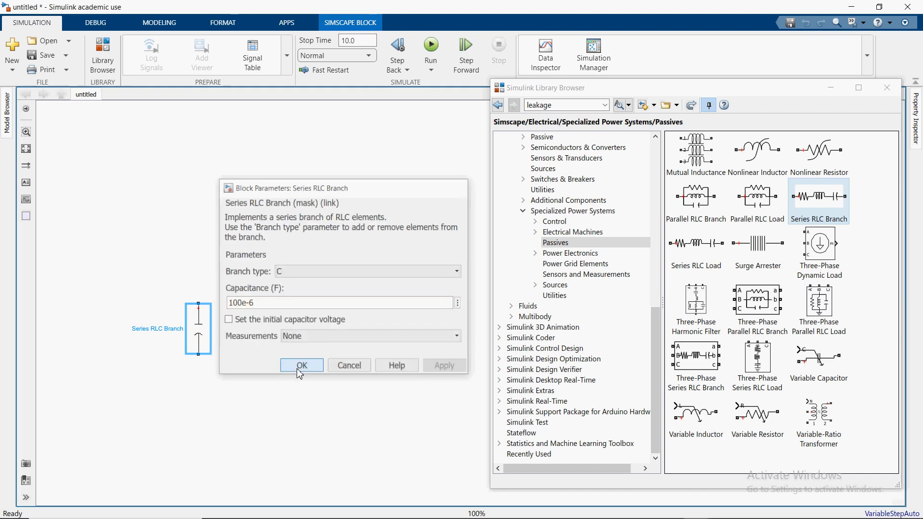
# - Duplicate the capacitor block and place the copy beside the original
pyautogui.click(215, 326)
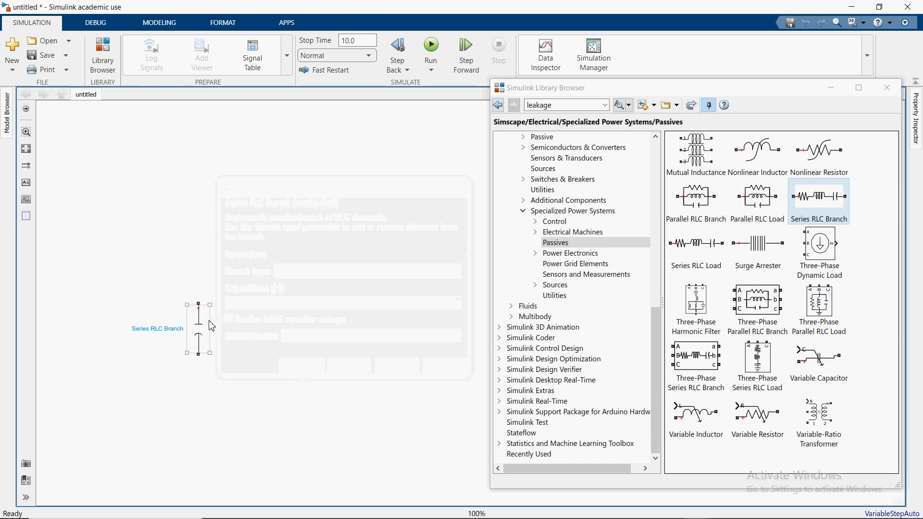
pyautogui.click(208, 326)
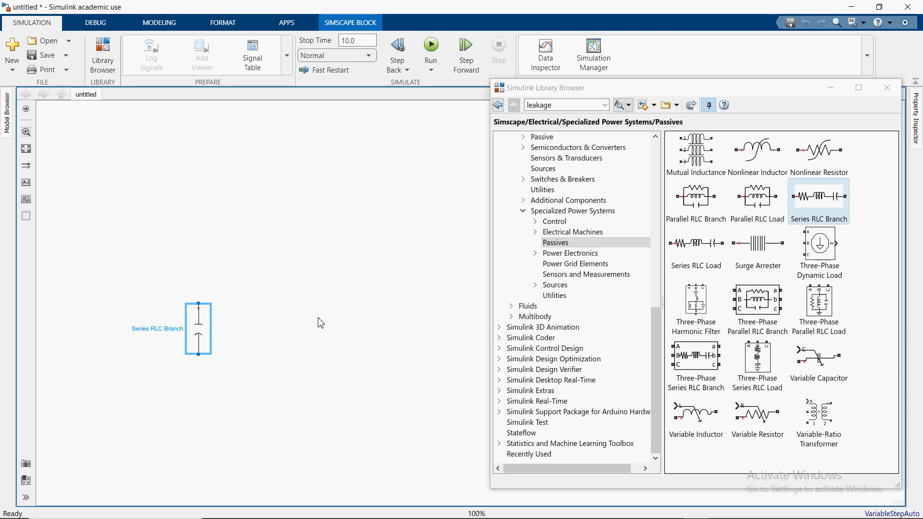
pyautogui.click(299, 315)
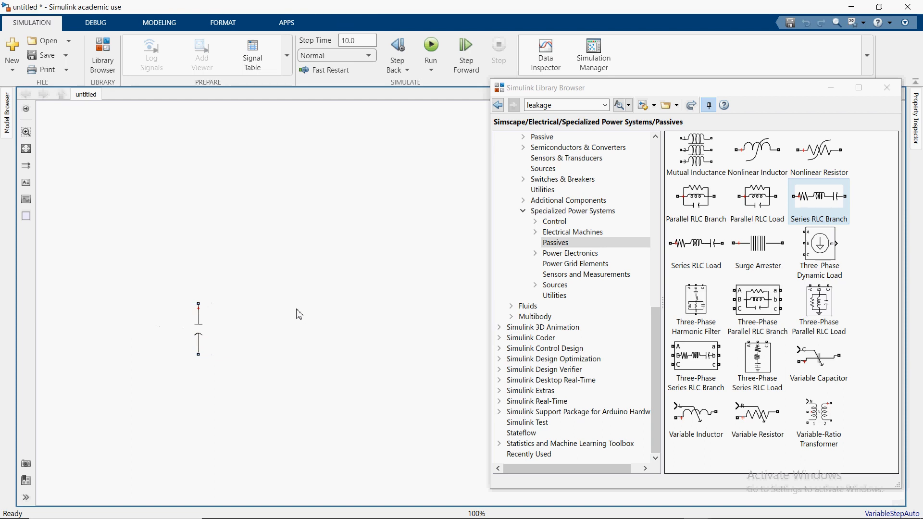
pyautogui.hotkey('ctrl', 'v')
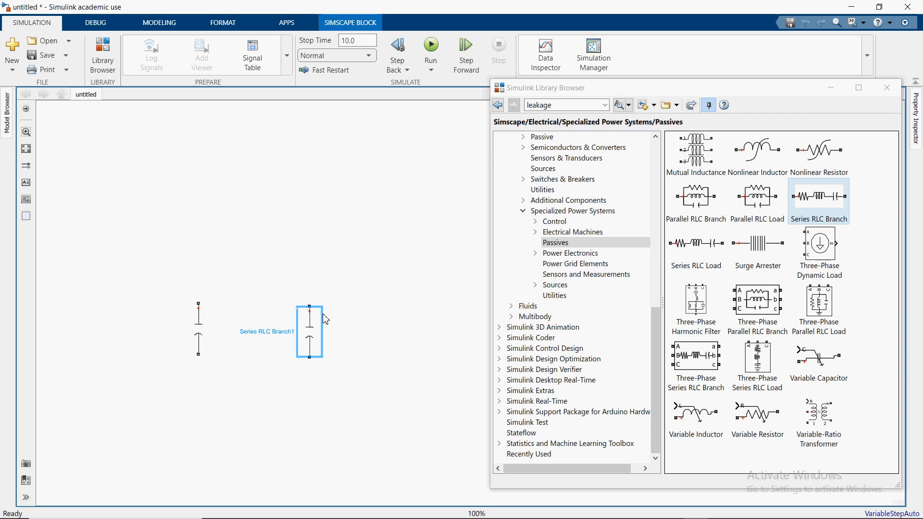
# - Configure the copied branch block as an R branch with 10e3 ohms and place it directly above the capacitor
pyautogui.click(325, 319)
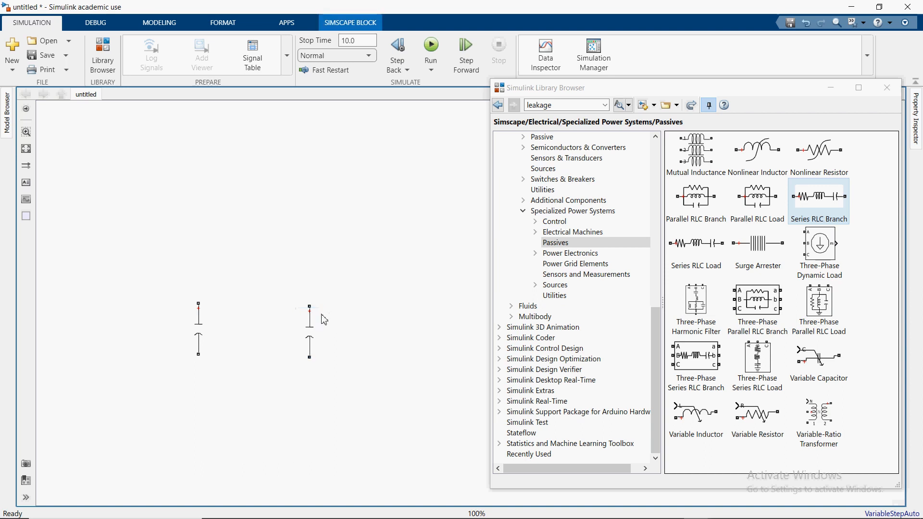
pyautogui.doubleClick(325, 319)
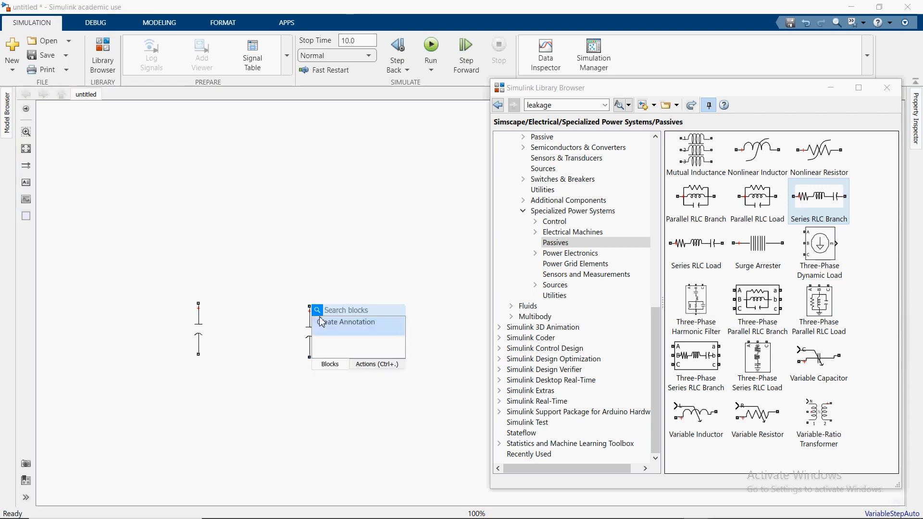
pyautogui.press('Escape')
pyautogui.doubleClick(312, 332)
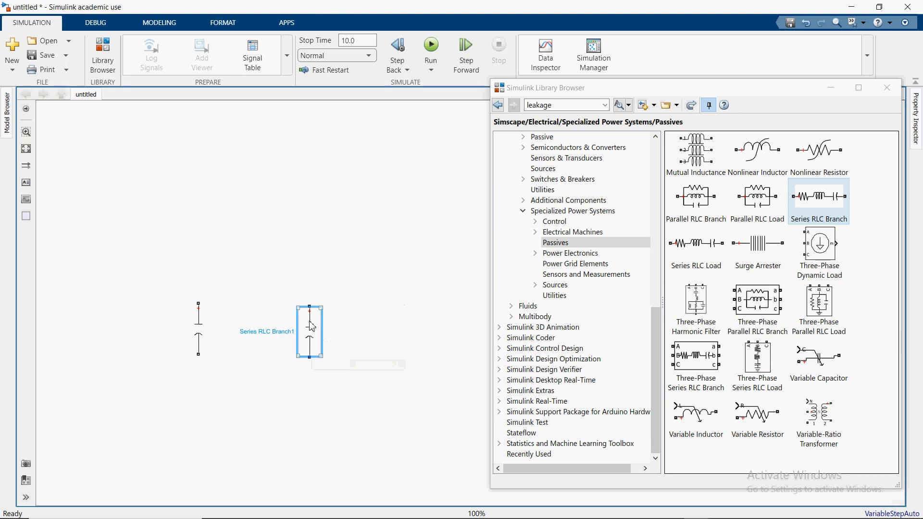
pyautogui.click(830, 87)
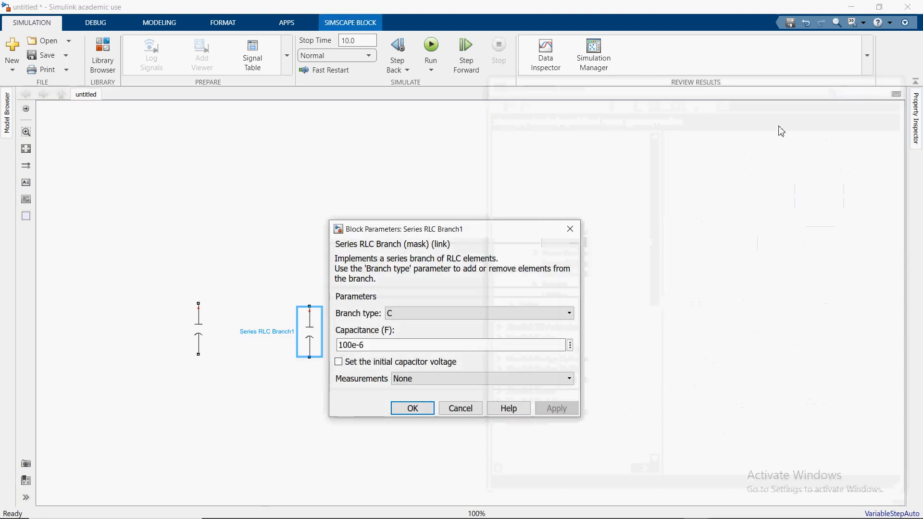
pyautogui.click(569, 314)
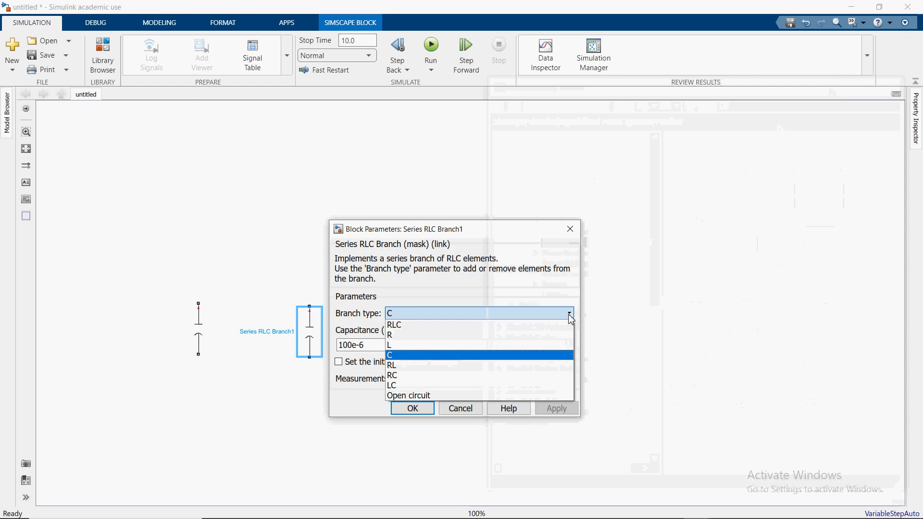
pyautogui.click(534, 335)
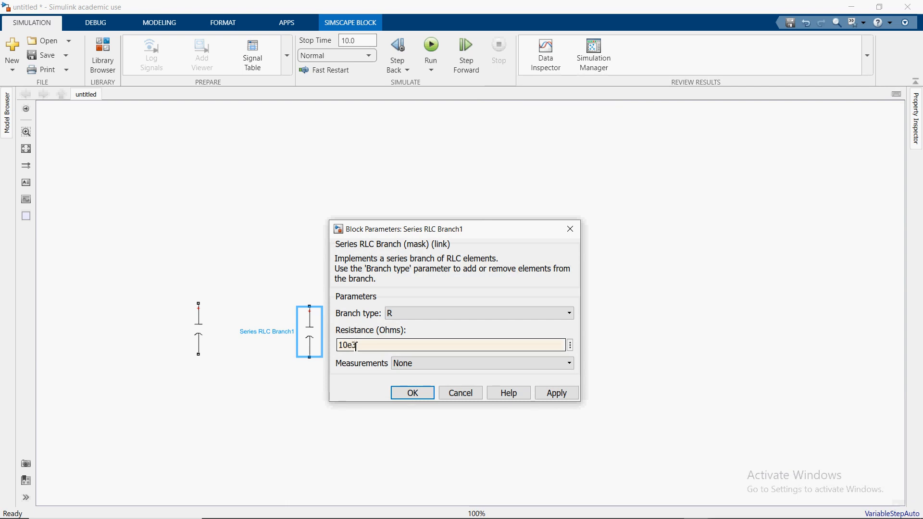
pyautogui.click(551, 393)
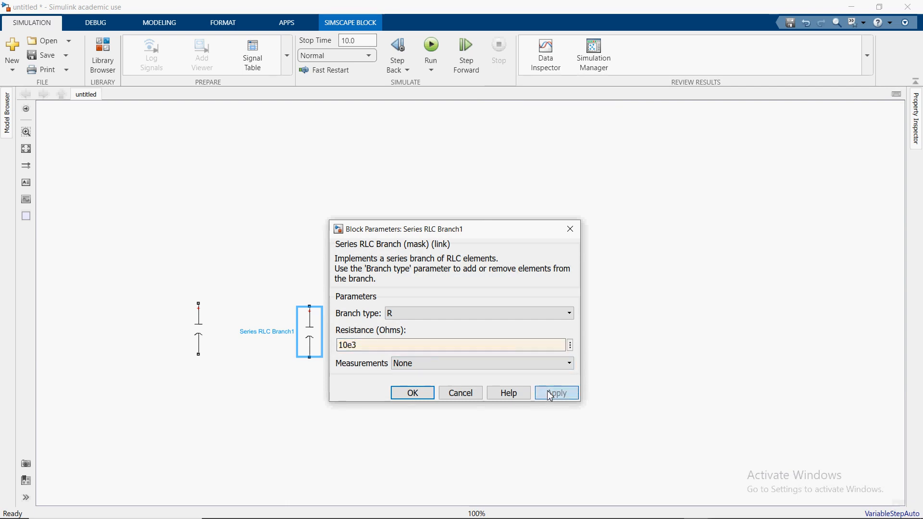
pyautogui.click(412, 393)
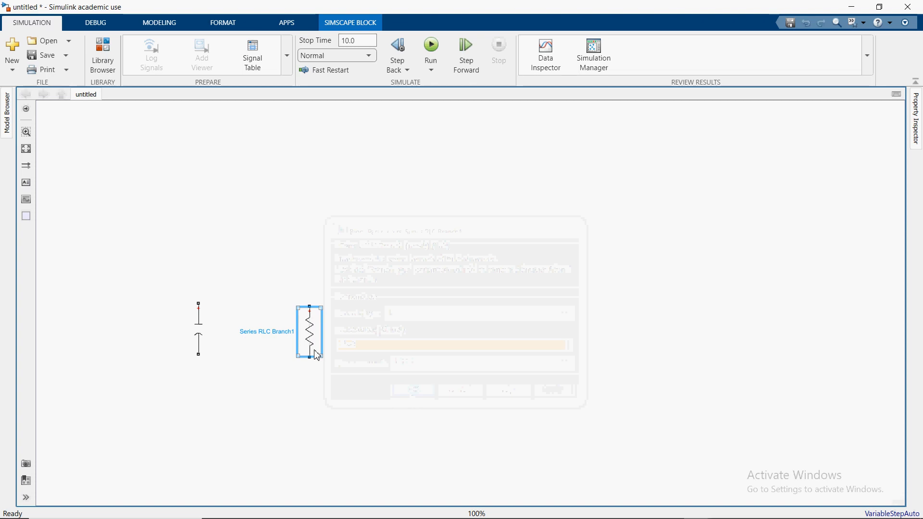
pyautogui.moveTo(316, 341); pyautogui.dragTo(209, 254)
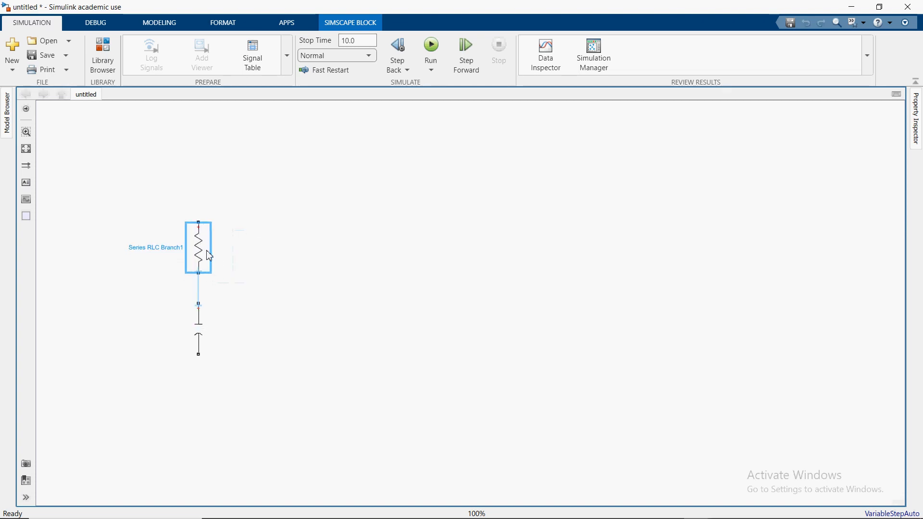
pyautogui.click(297, 270)
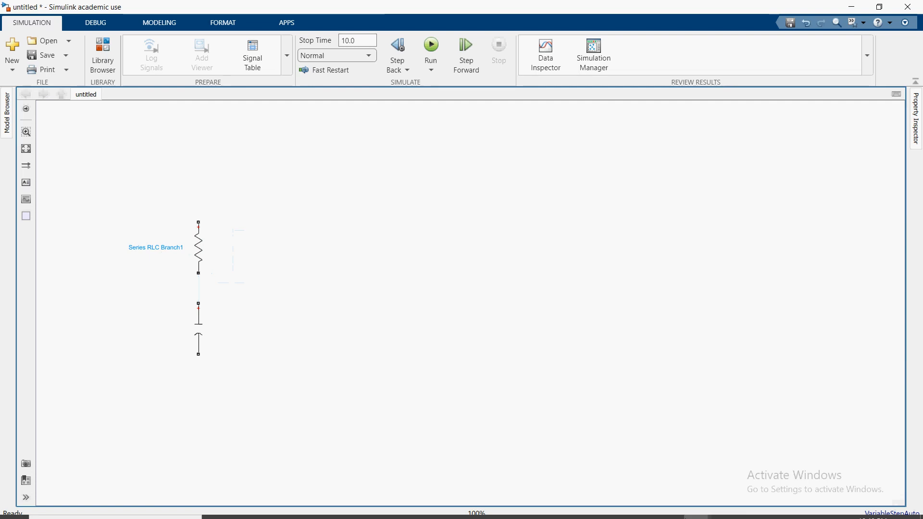
# - Add a DC Voltage Source from the Specialized Power Systems Sources library, placing it to the left of the resistor and capacitor
pyautogui.moveTo(700, 515)
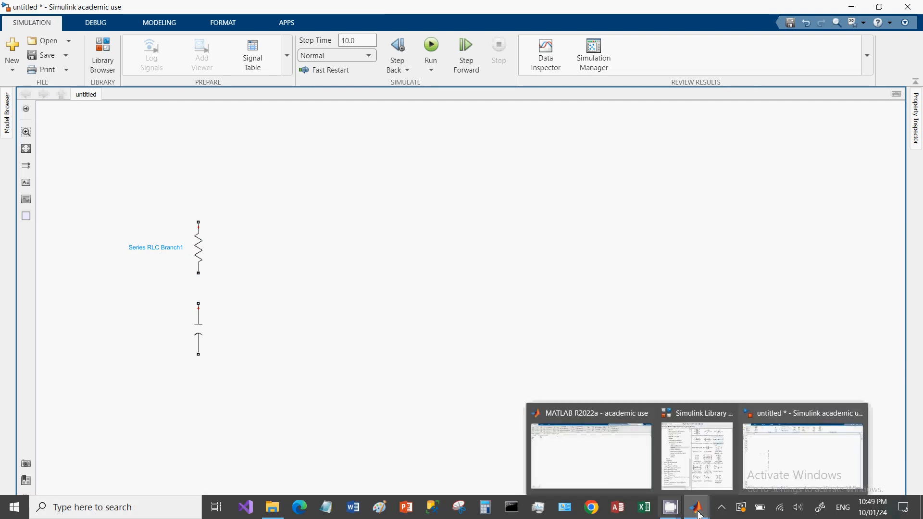
pyautogui.click(697, 457)
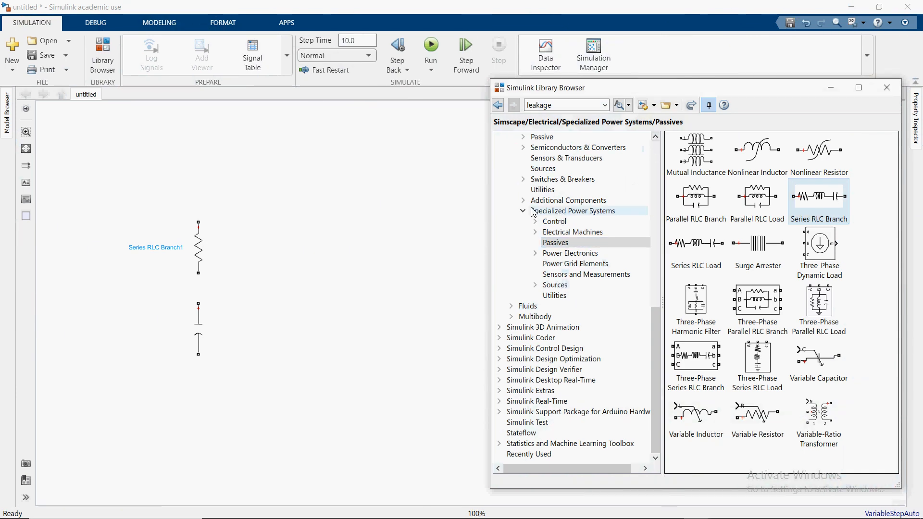
pyautogui.click(560, 287)
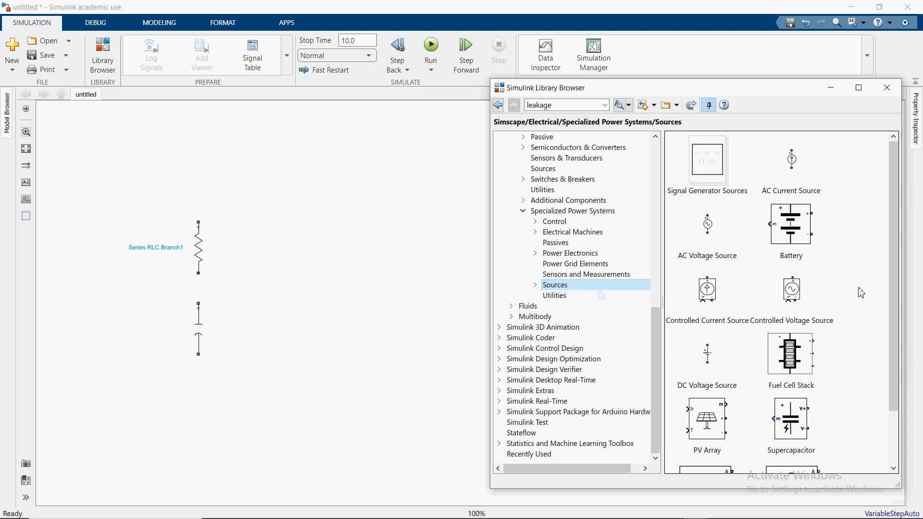
pyautogui.moveTo(895, 260); pyautogui.dragTo(897, 326)
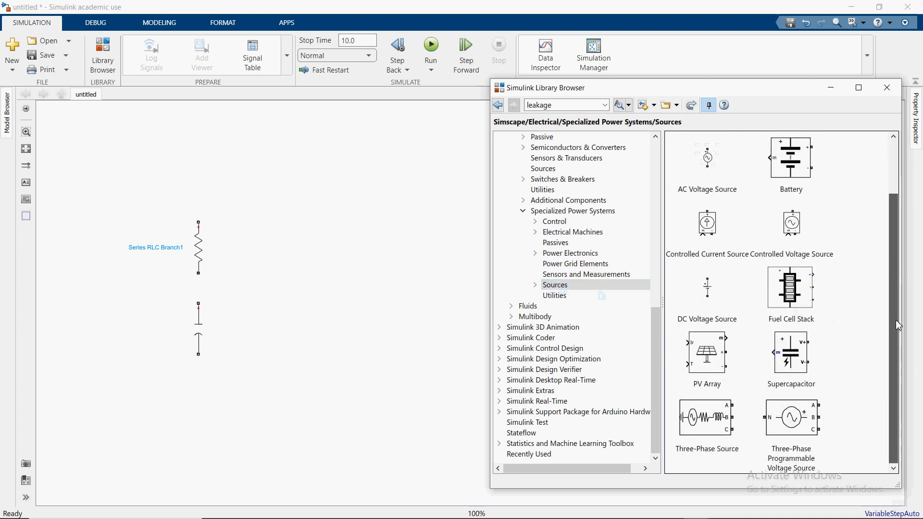
pyautogui.click(708, 304)
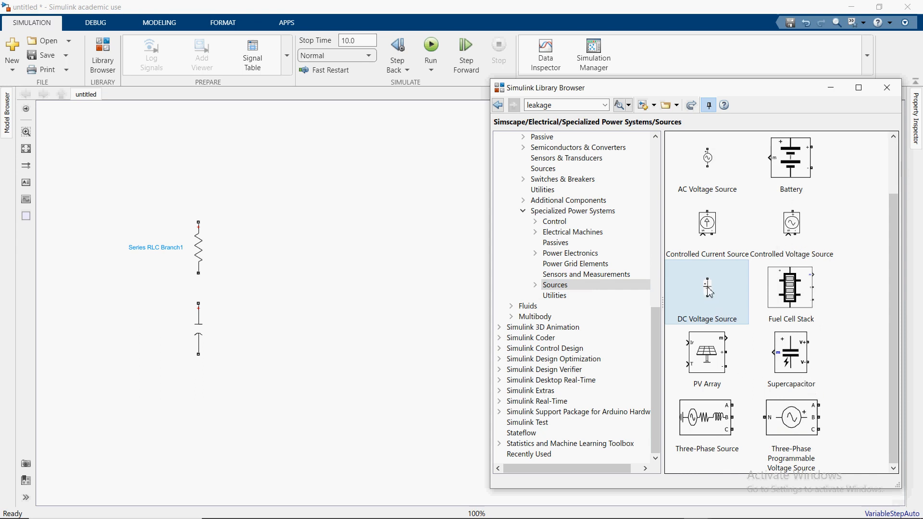
pyautogui.moveTo(677, 282); pyautogui.dragTo(92, 284)
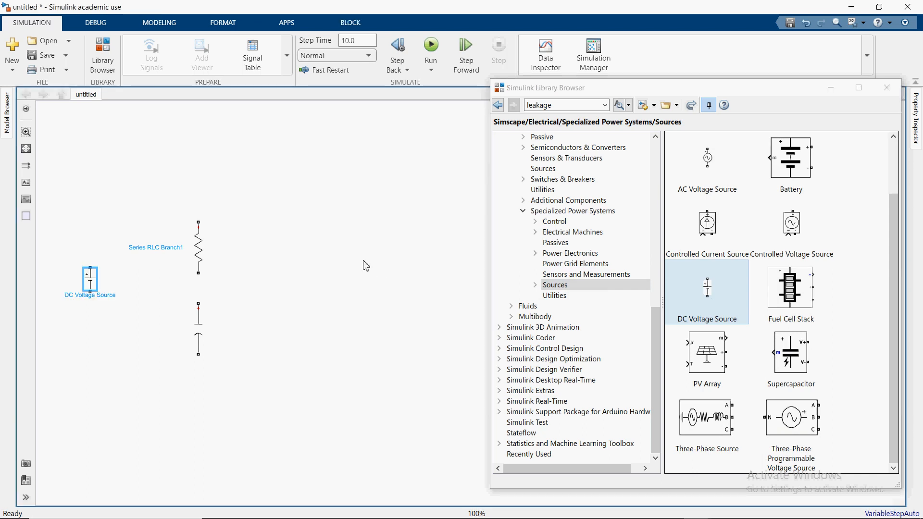
# - Review the DC Voltage Source's amplitude and measurement parameters, then close them
pyautogui.click(94, 286)
pyautogui.doubleClick(92, 283)
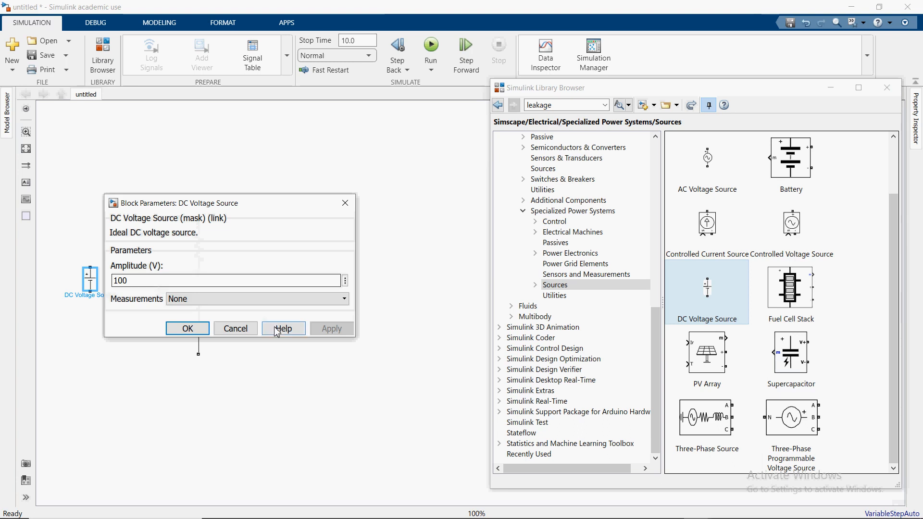
pyautogui.click(188, 329)
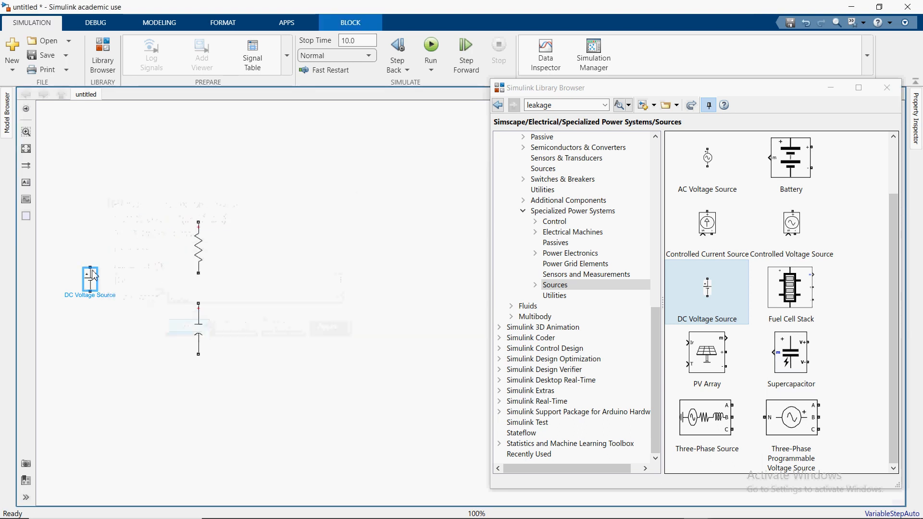
# - Wire the DC source's positive terminal to the resistor's upper end and its negative terminal to the capacitor's lower end
pyautogui.moveTo(90, 267); pyautogui.dragTo(202, 220)
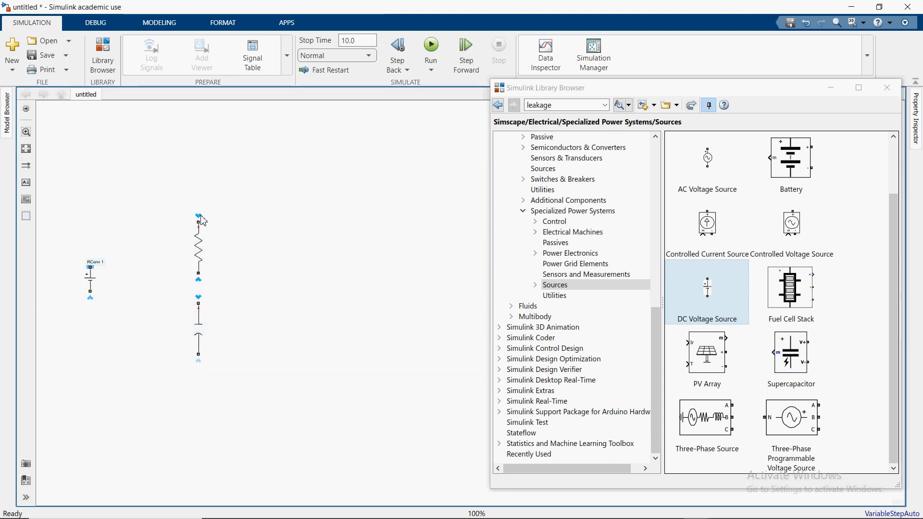
pyautogui.click(200, 218)
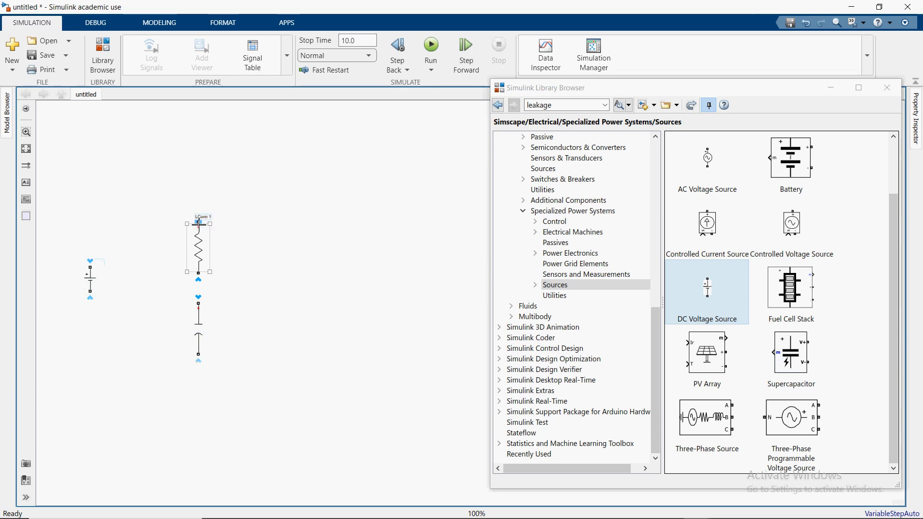
pyautogui.moveTo(199, 222); pyautogui.dragTo(90, 267)
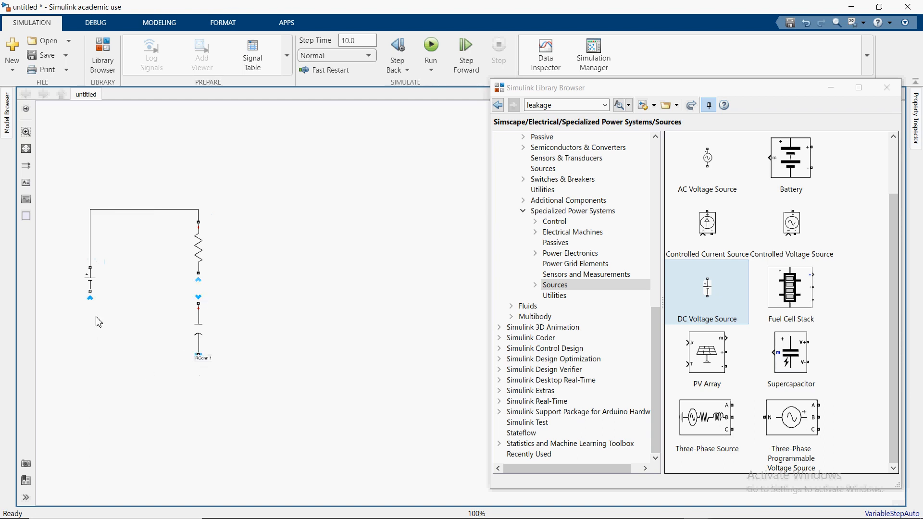
pyautogui.click(90, 298)
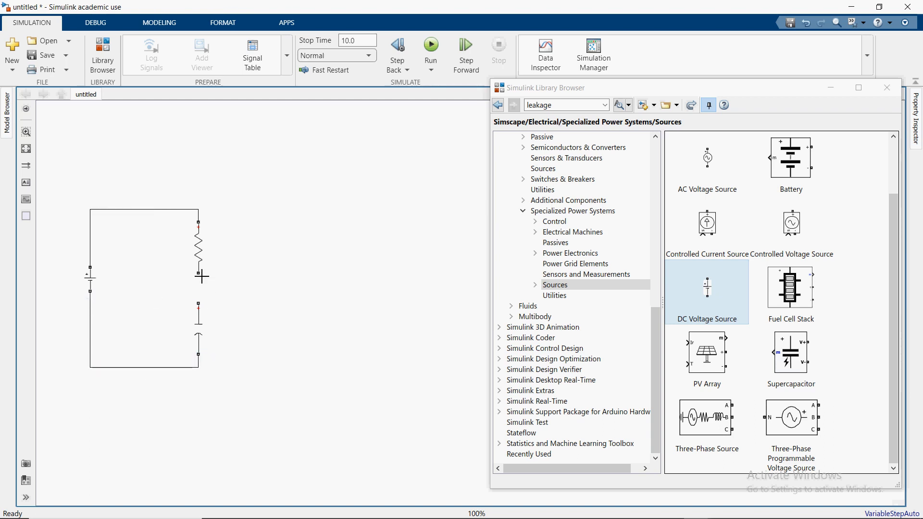
# - Wire the resistor's lower end to the capacitor and add a Voltage Measurement block from Sensors and Measurements beside the capacitor
pyautogui.moveTo(202, 278); pyautogui.dragTo(202, 300)
pyautogui.click(574, 277)
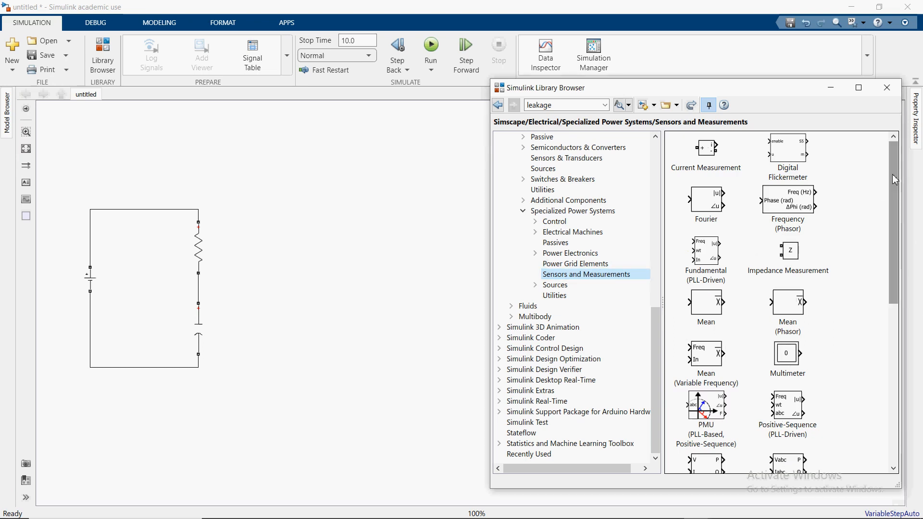
pyautogui.moveTo(895, 180); pyautogui.dragTo(893, 341)
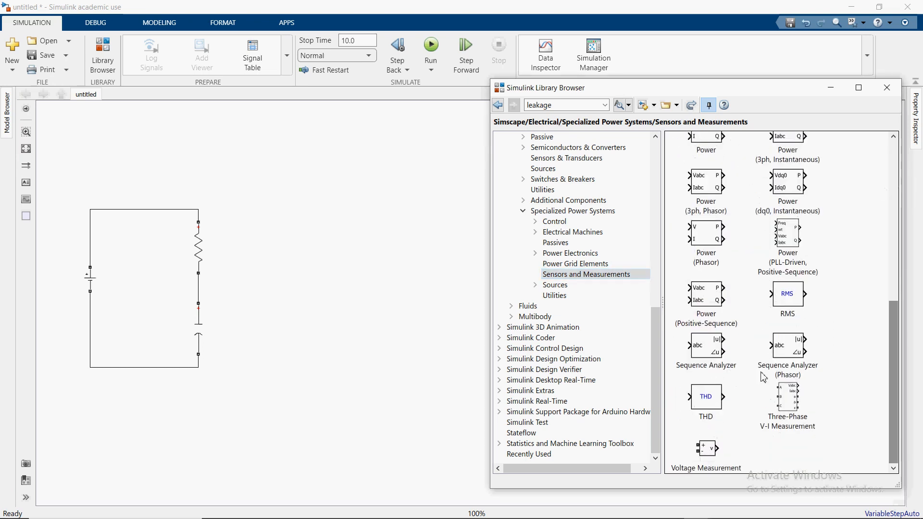
pyautogui.click(710, 458)
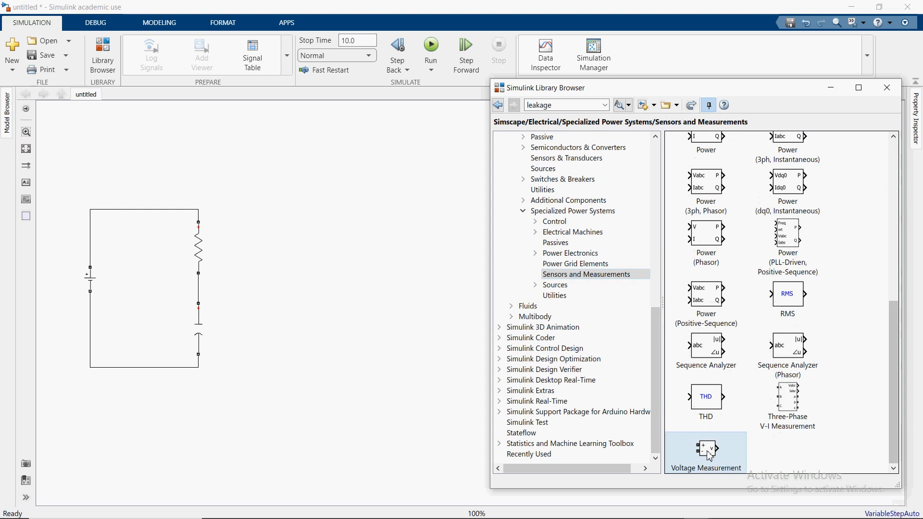
pyautogui.moveTo(707, 449); pyautogui.dragTo(417, 365)
pyautogui.moveTo(253, 332); pyautogui.dragTo(251, 332)
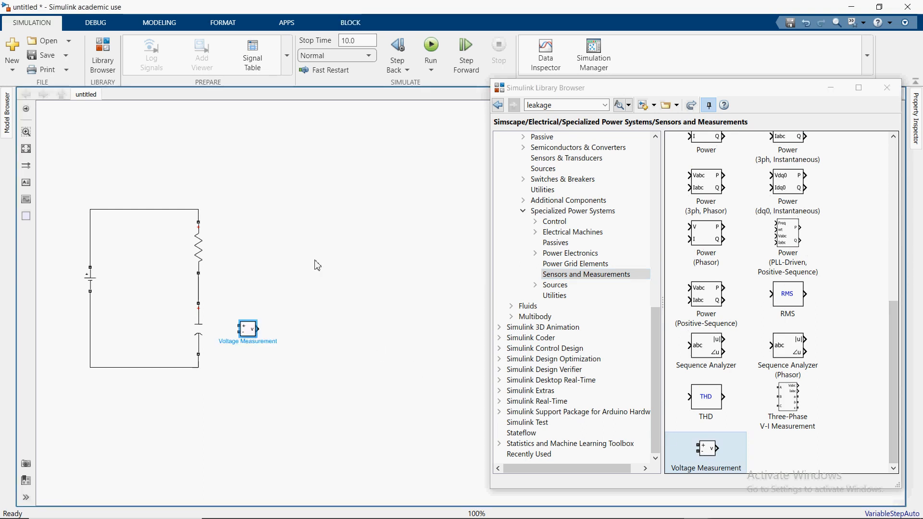
# - Connect the Voltage Measurement across the capacitor, with its positive input at the resistor-capacitor node and its negative input on the return wire
pyautogui.click(239, 326)
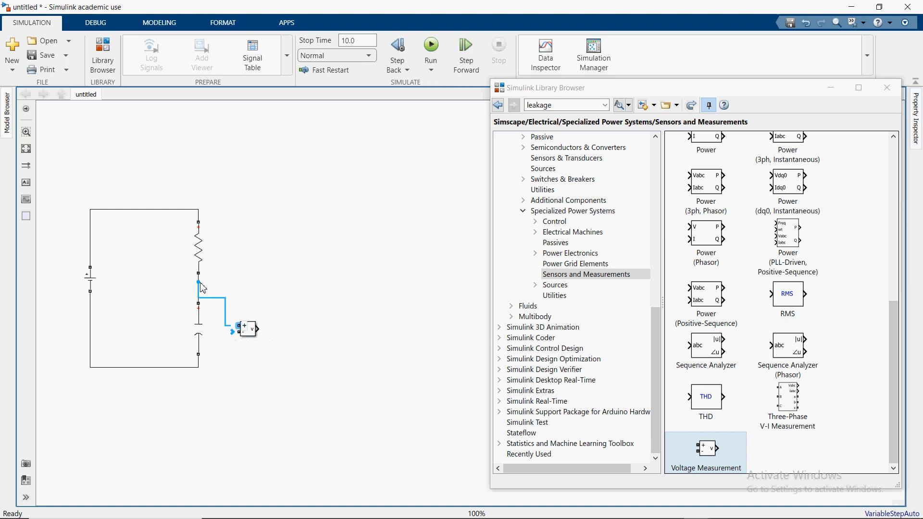
pyautogui.click(199, 291)
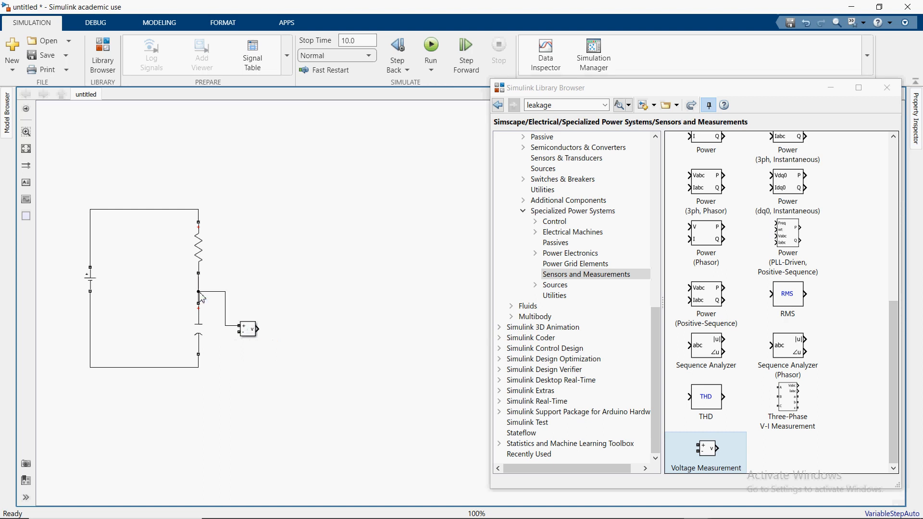
pyautogui.click(239, 332)
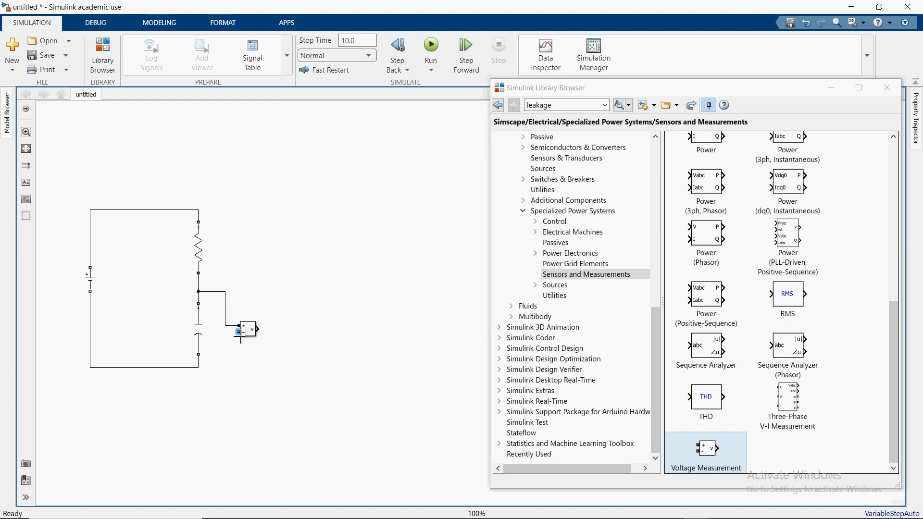
pyautogui.click(204, 377)
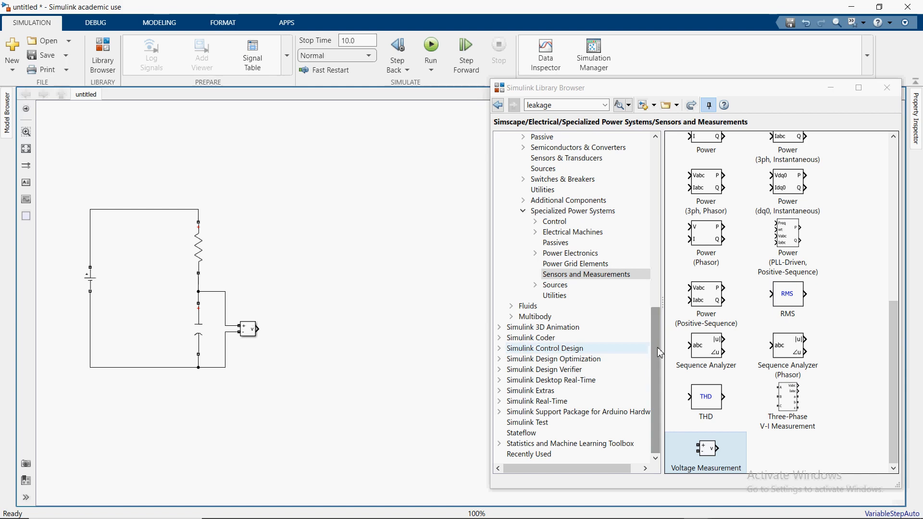
# - Add a Scope from the Simulink Commonly Used Blocks and wire the Voltage Measurement output to its input
pyautogui.moveTo(650, 352); pyautogui.dragTo(679, 187)
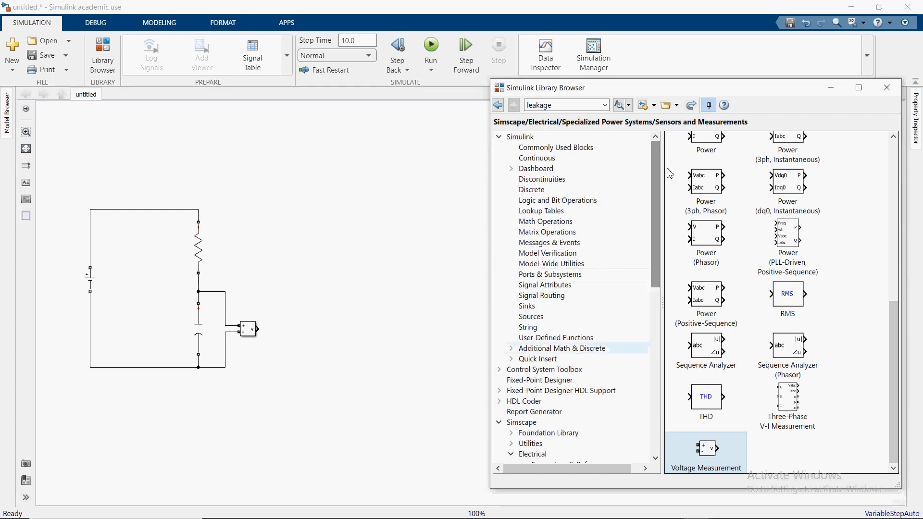
pyautogui.click(533, 152)
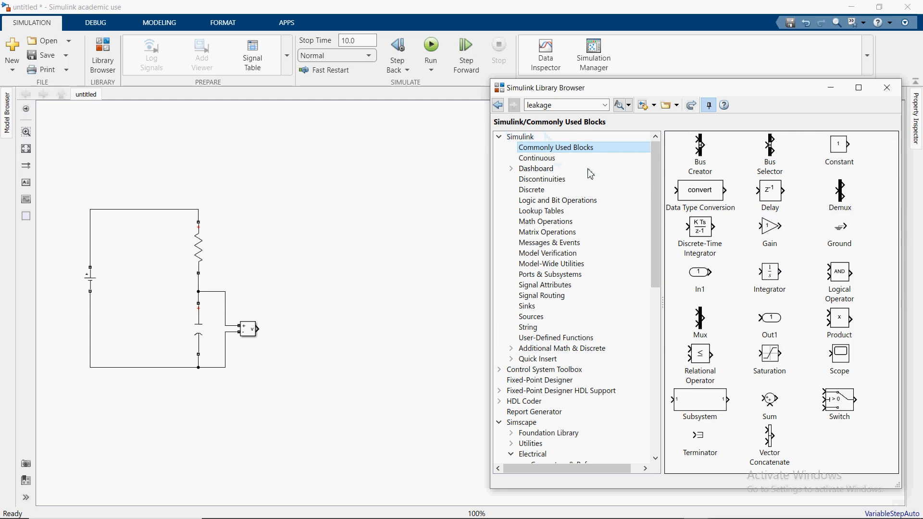
pyautogui.click(840, 361)
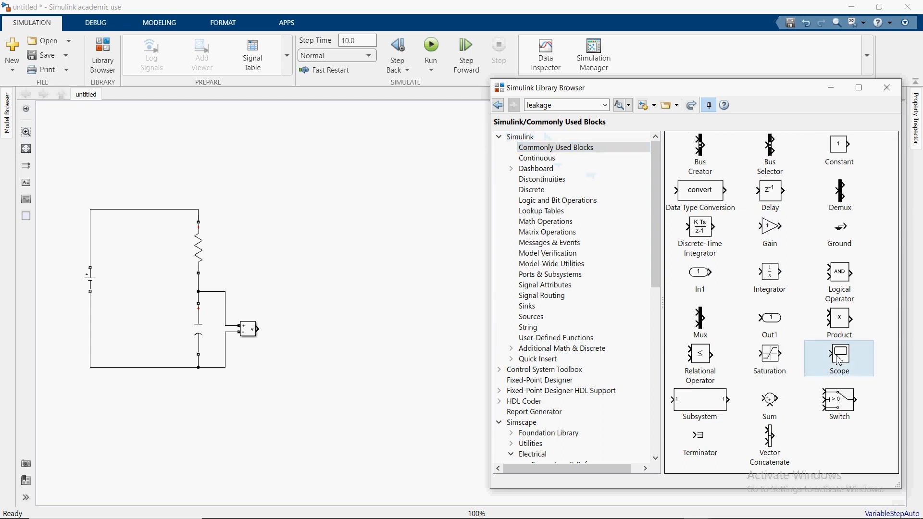
pyautogui.moveTo(845, 360); pyautogui.dragTo(329, 332)
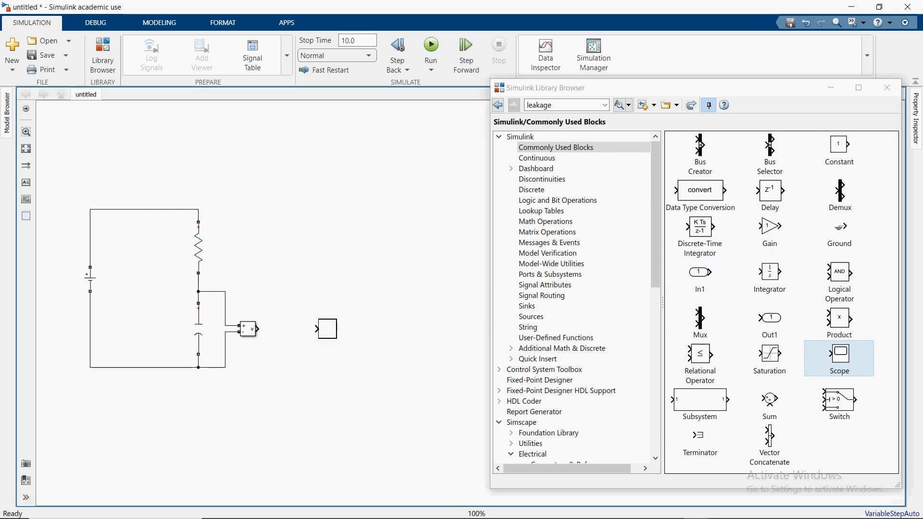
pyautogui.click(263, 331)
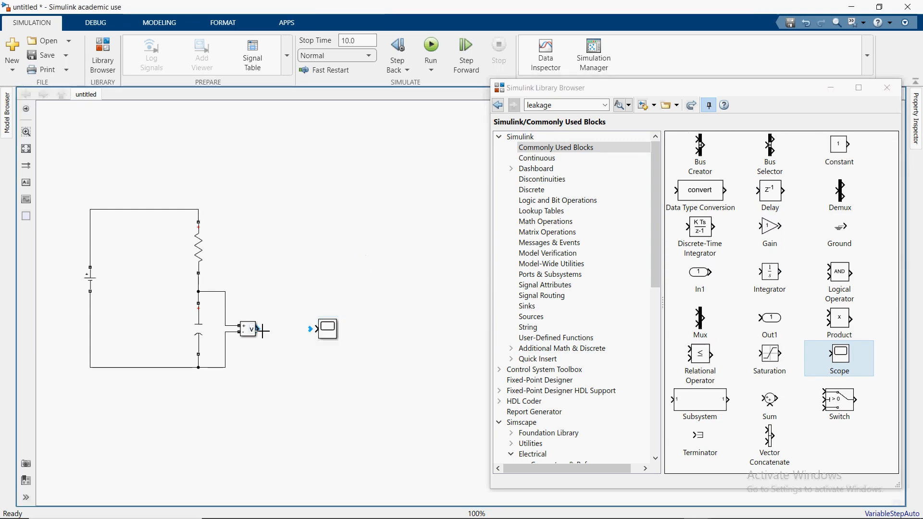
pyautogui.click(310, 331)
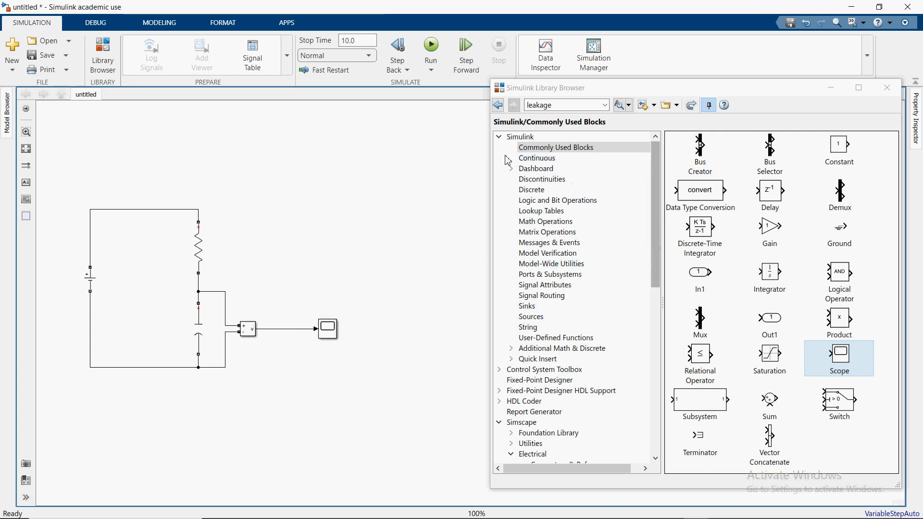
# - Place a powergui block from the Specialized Power Systems library below the circuit, and minimize the library browser
pyautogui.click(500, 138)
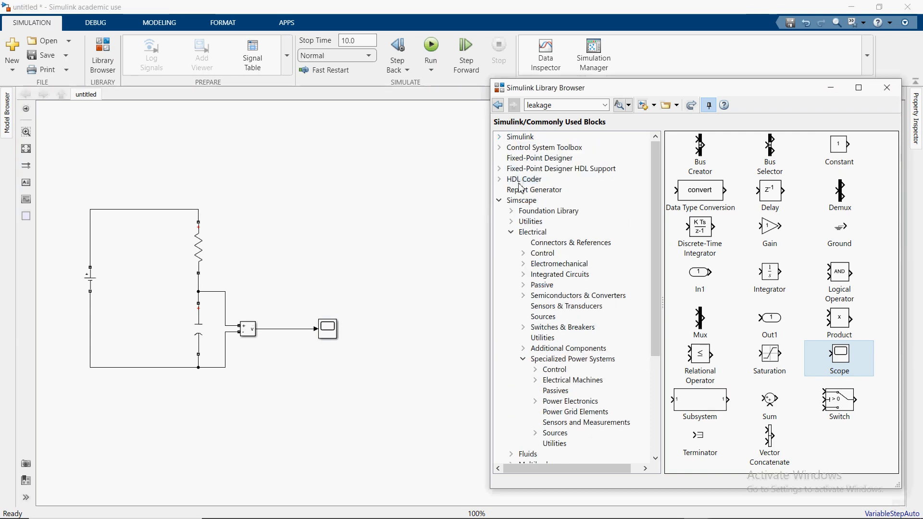
pyautogui.click(558, 362)
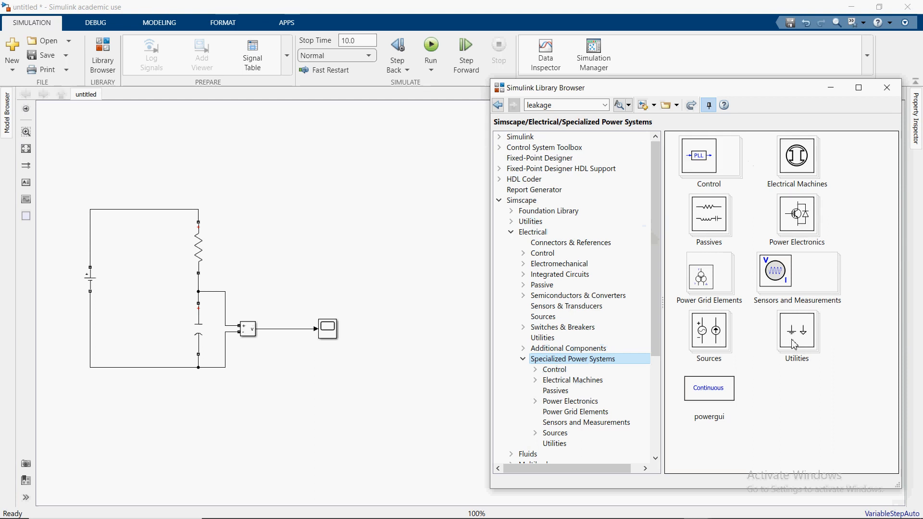
pyautogui.click(708, 395)
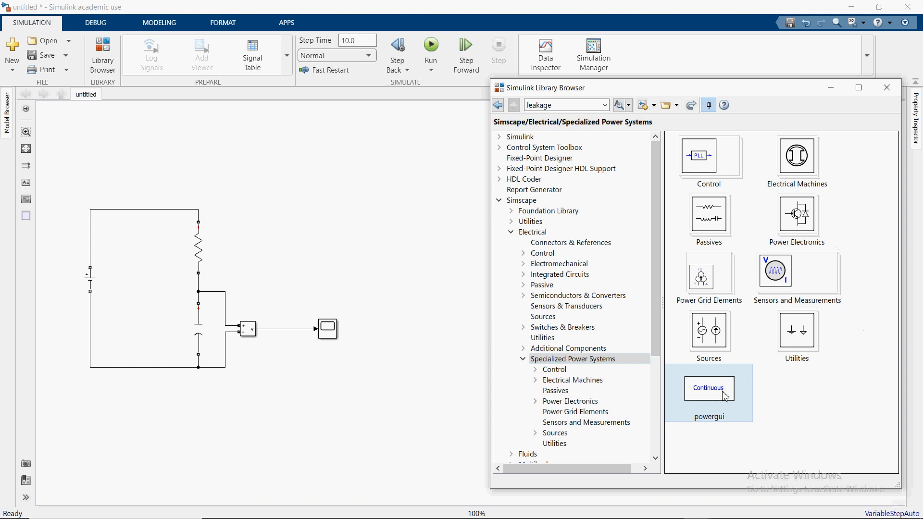
pyautogui.moveTo(595, 392); pyautogui.dragTo(285, 397)
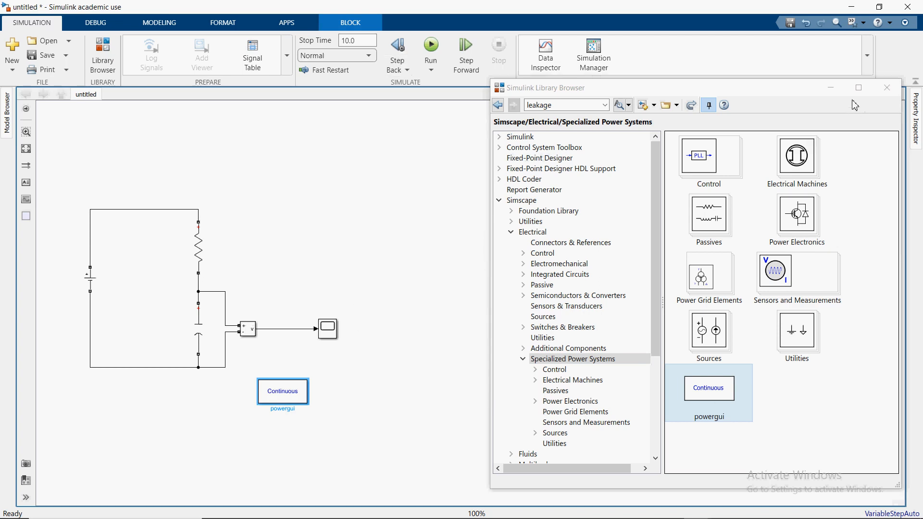
pyautogui.click(833, 88)
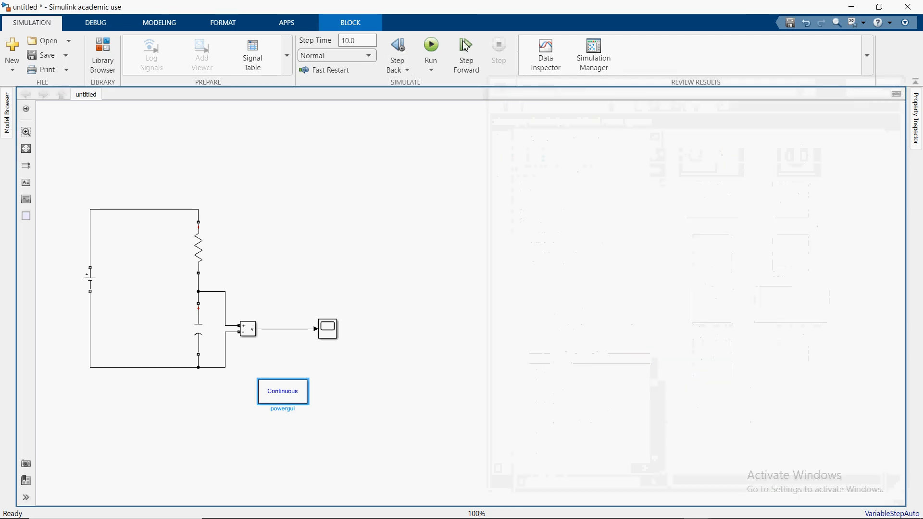
# - Set the simulation stop time to 5 and run the model
pyautogui.click(359, 41)
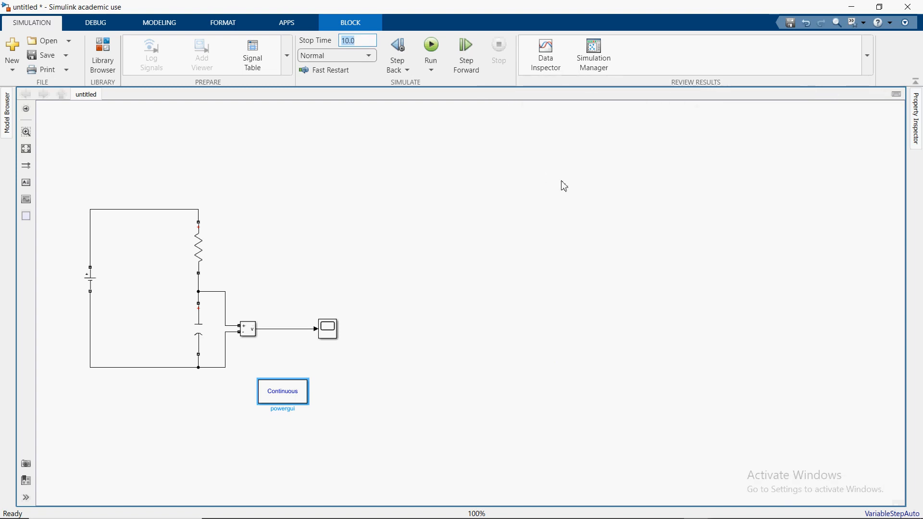
pyautogui.write('5')
pyautogui.click(588, 249)
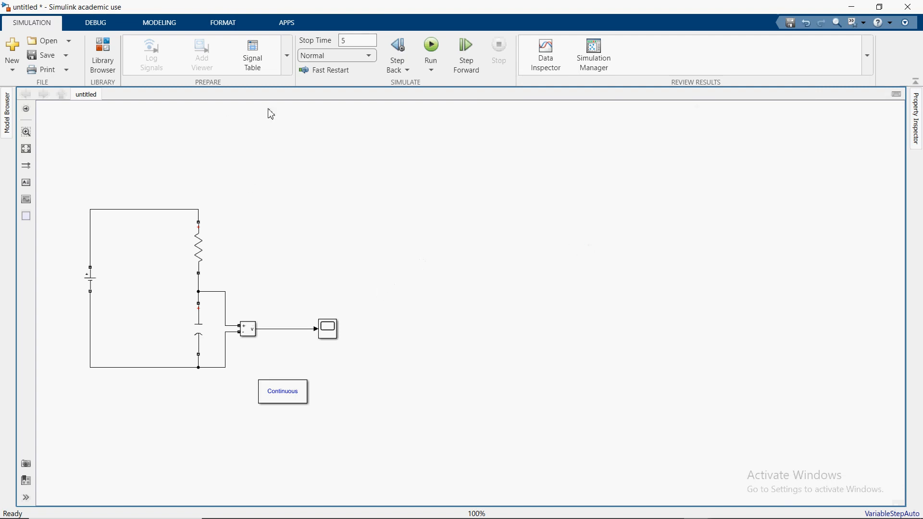
pyautogui.click(436, 52)
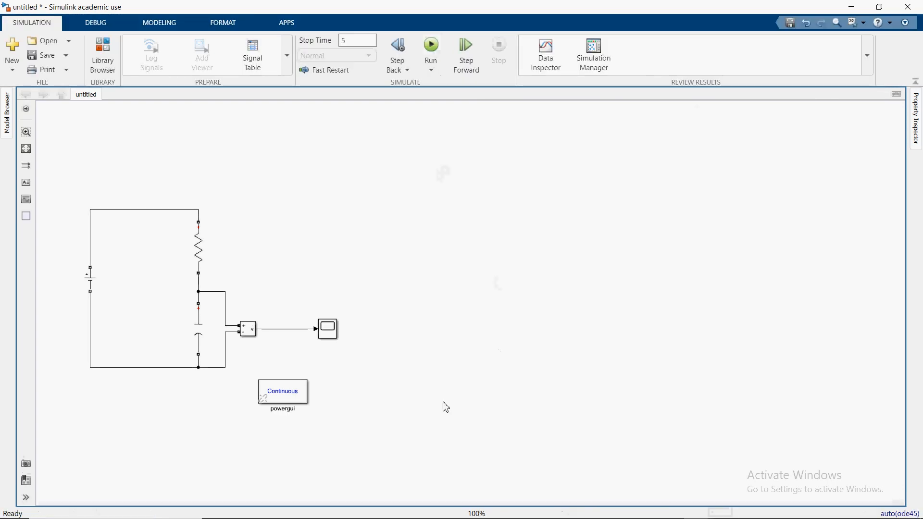
# - Inspect the capacitor voltage waveform in the Scope, then close it
pyautogui.click(329, 339)
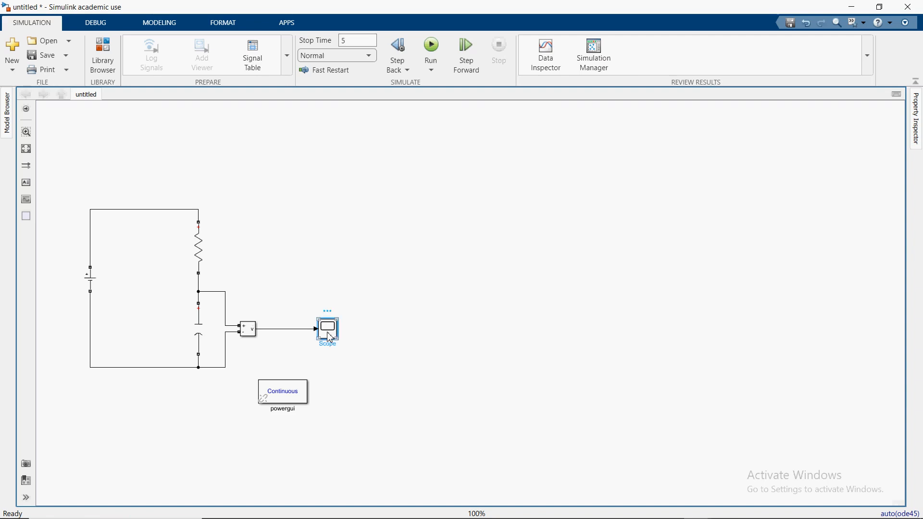
pyautogui.doubleClick(330, 338)
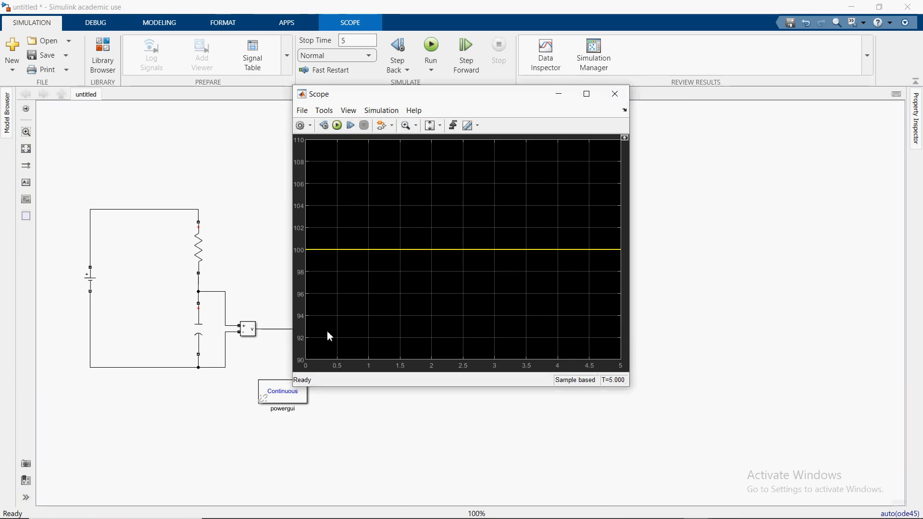
pyautogui.click(210, 336)
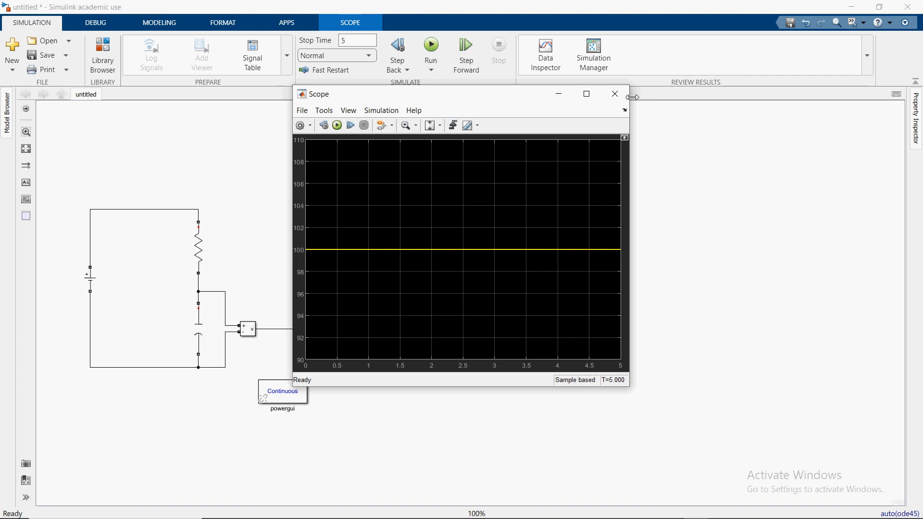
pyautogui.click(615, 93)
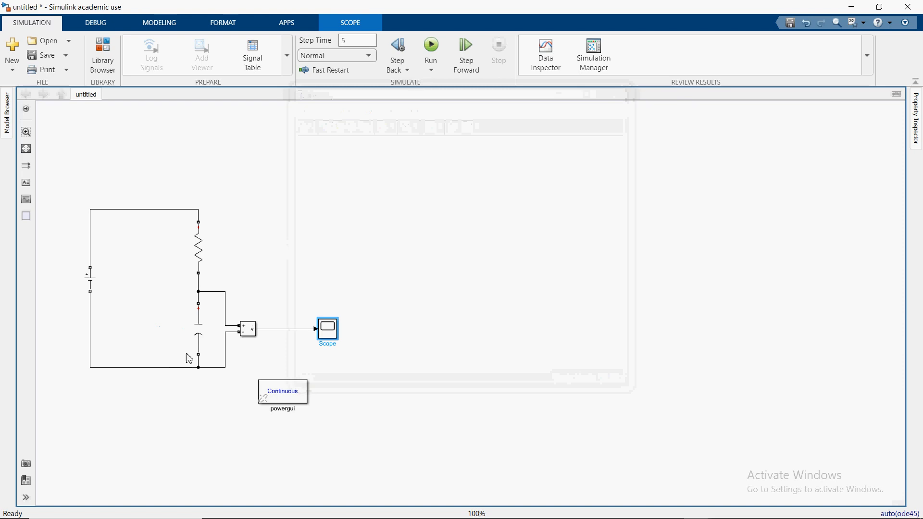
# - Enable the initial voltage setting on the capacitor branch with a value of 0 V and apply it
pyautogui.click(200, 331)
pyautogui.doubleClick(202, 330)
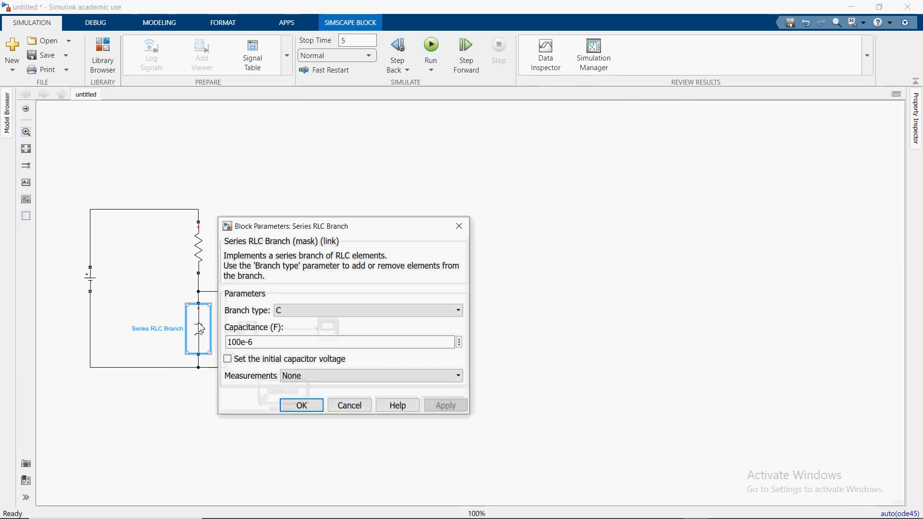
pyautogui.click(229, 360)
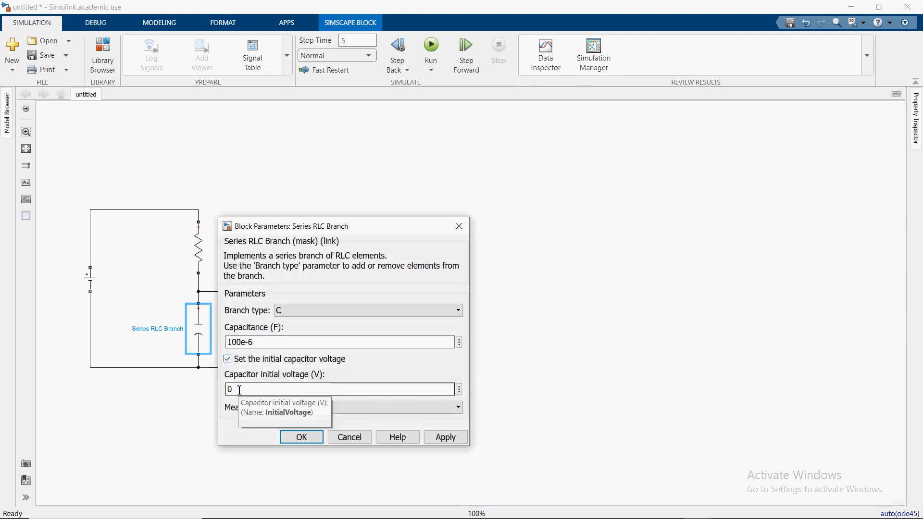
pyautogui.click(446, 438)
pyautogui.click(301, 437)
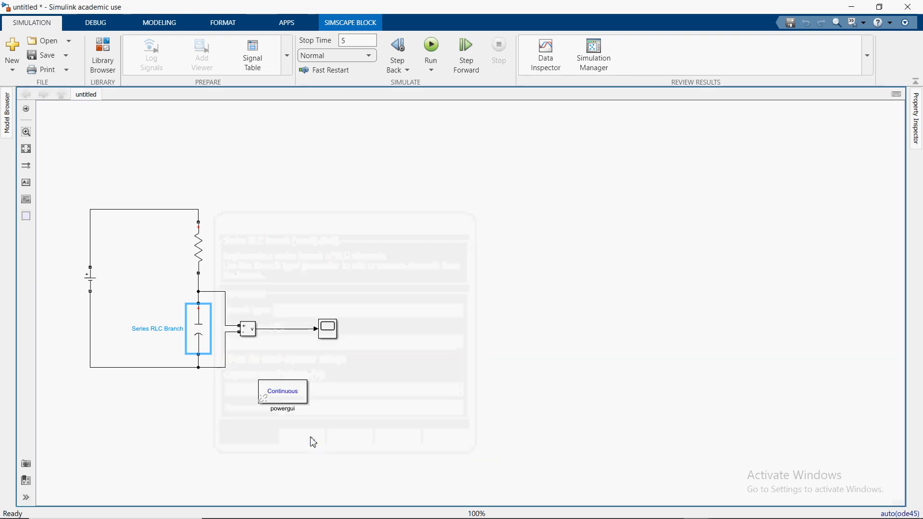
pyautogui.click(404, 377)
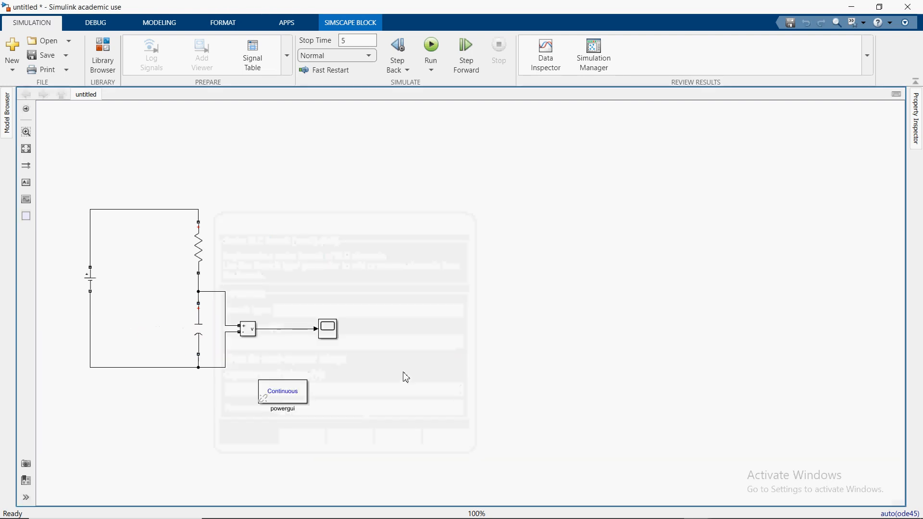
# - Rerun the simulation and open the Scope to check the capacitor's charging curve
pyautogui.click(431, 48)
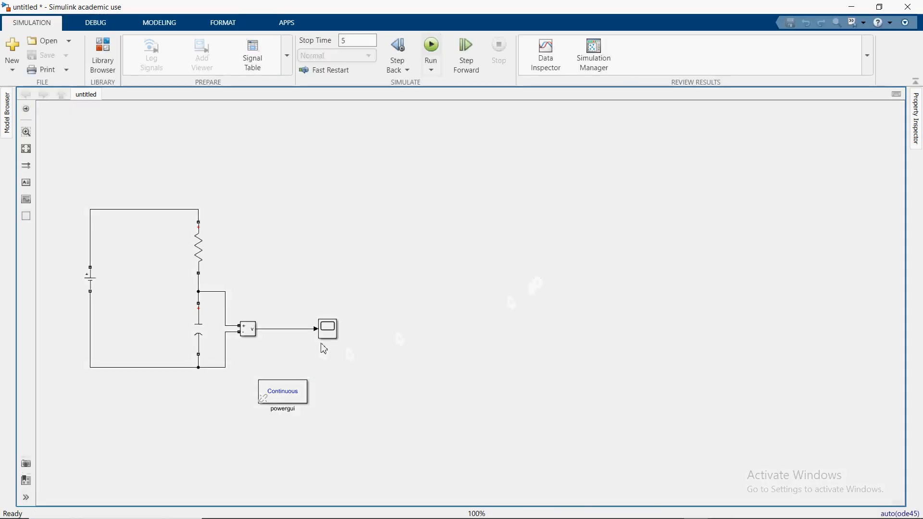
pyautogui.doubleClick(330, 336)
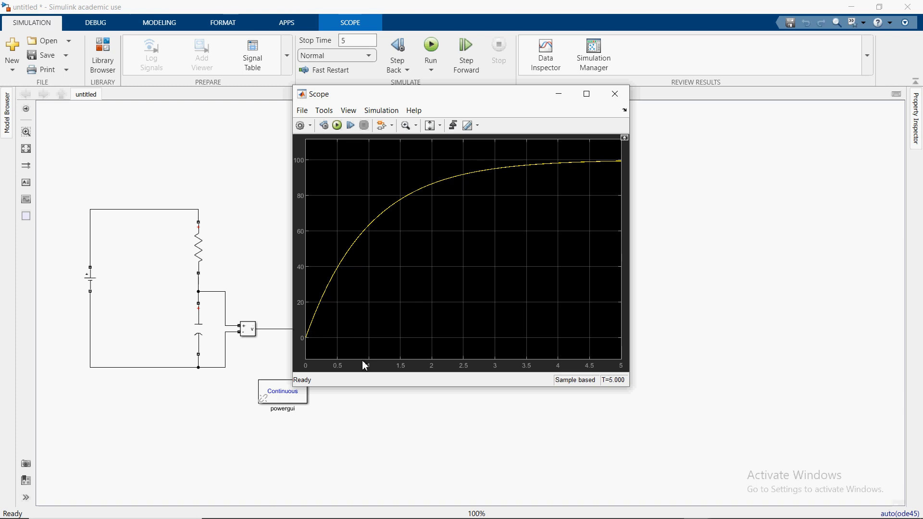
pyautogui.click(90, 281)
pyautogui.click(165, 270)
# - Maximize the Scope, enable cursor measurements and move cursor 1 to about 1.04 s on the charging curve
pyautogui.click(588, 95)
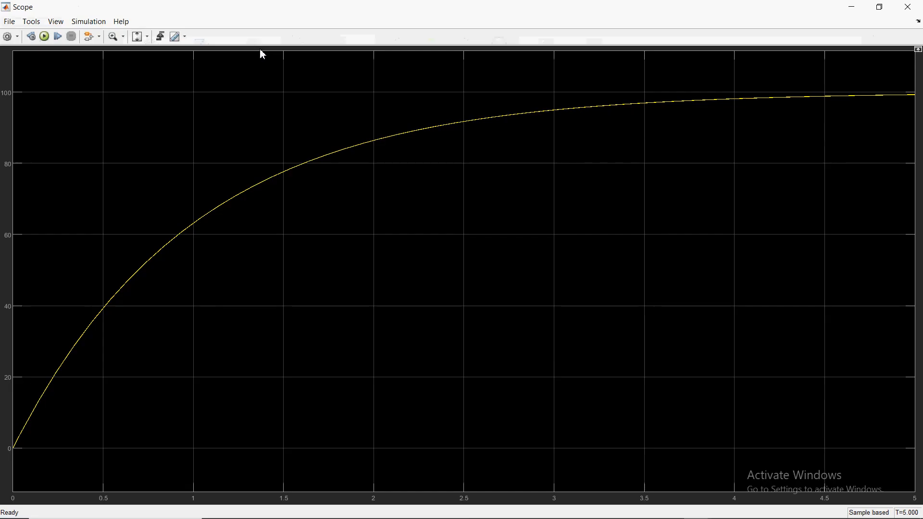
pyautogui.click(177, 39)
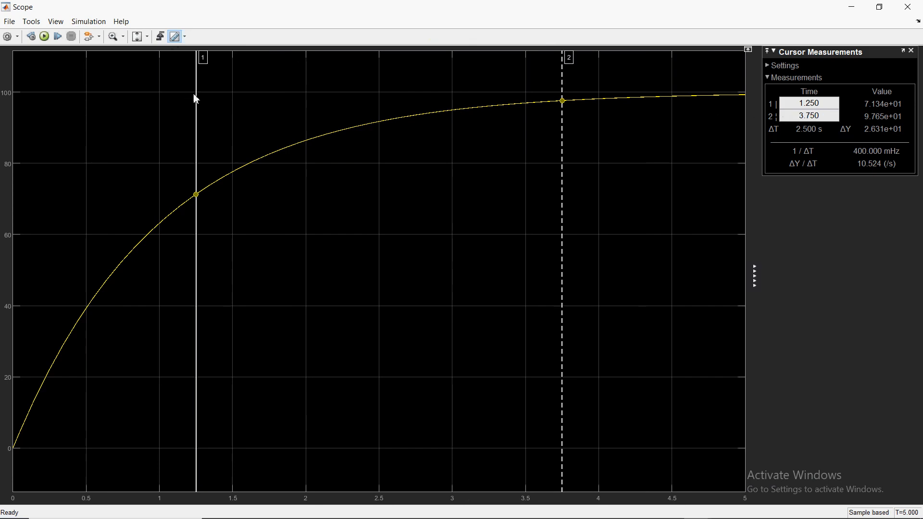
pyautogui.moveTo(198, 93); pyautogui.dragTo(166, 95)
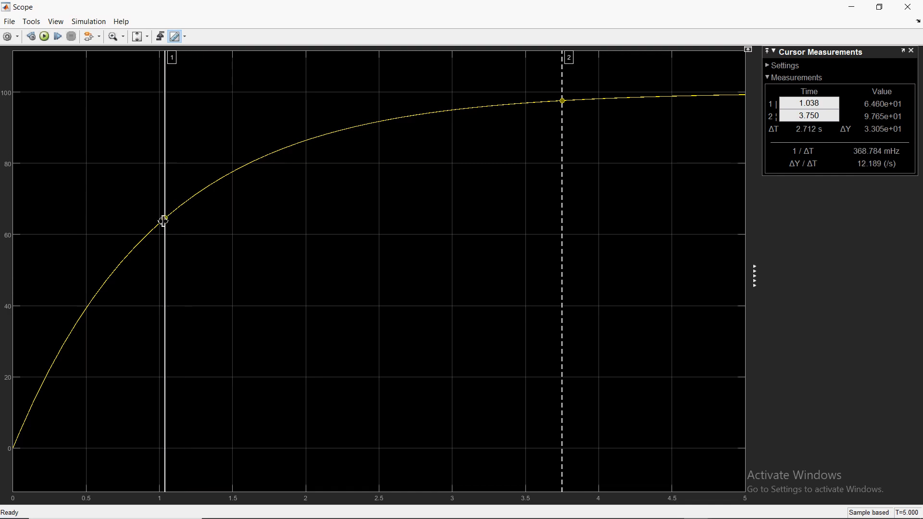
# - Move cursor 1 along the charging curve to about 1.002 s to read the voltage at one time constant
pyautogui.moveTo(146, 515)
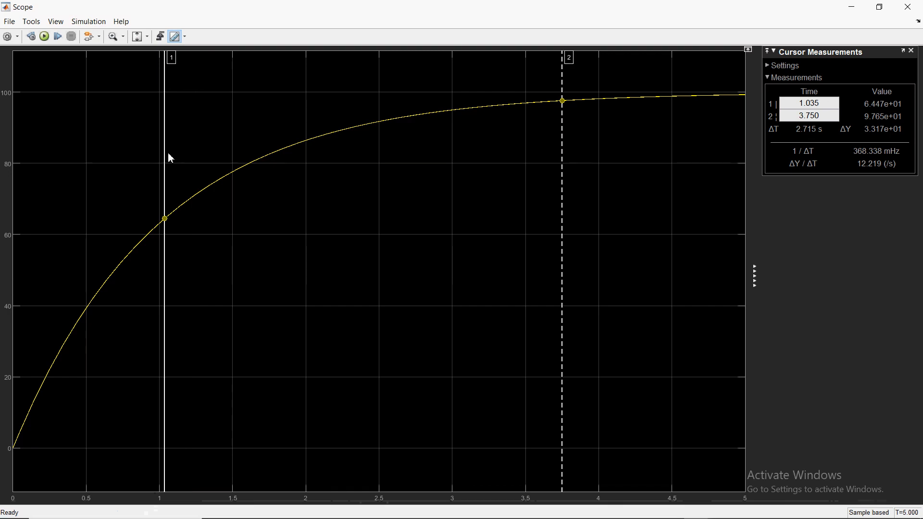
pyautogui.moveTo(167, 154); pyautogui.dragTo(162, 155)
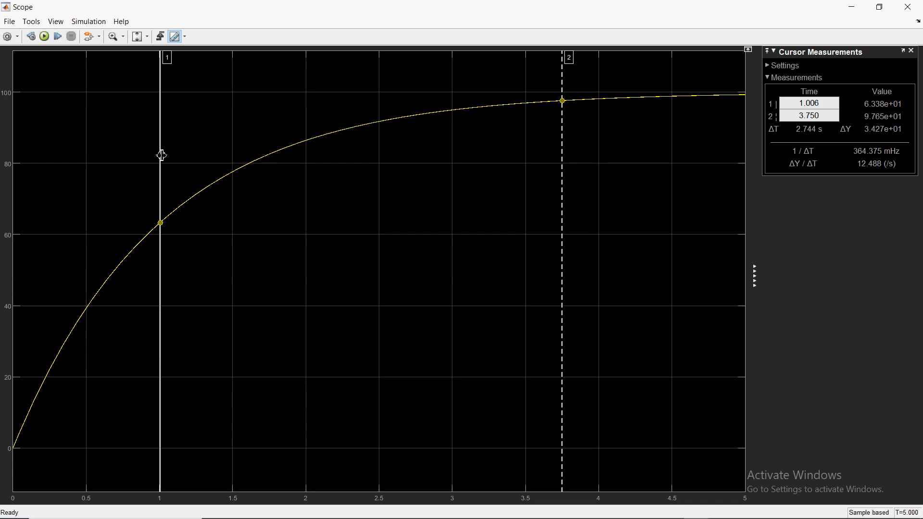
pyautogui.moveTo(161, 155); pyautogui.dragTo(161, 157)
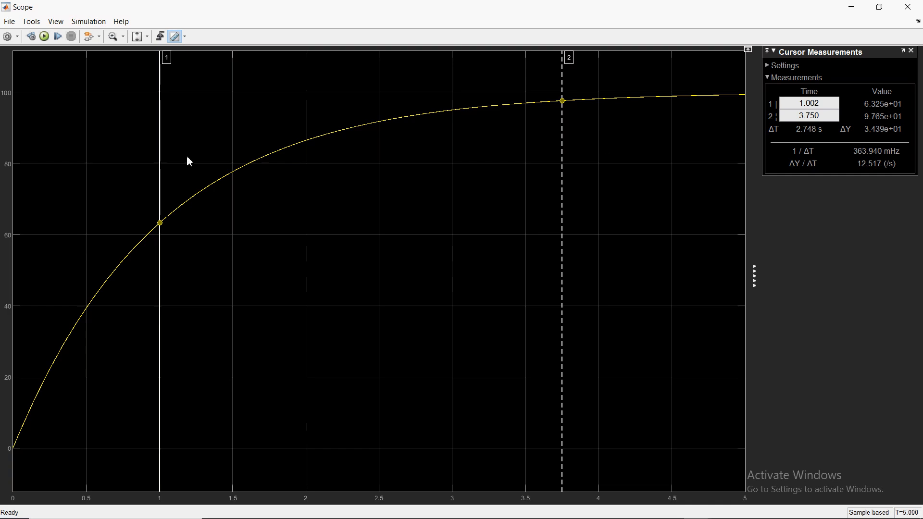
pyautogui.moveTo(801, 103); pyautogui.dragTo(825, 104)
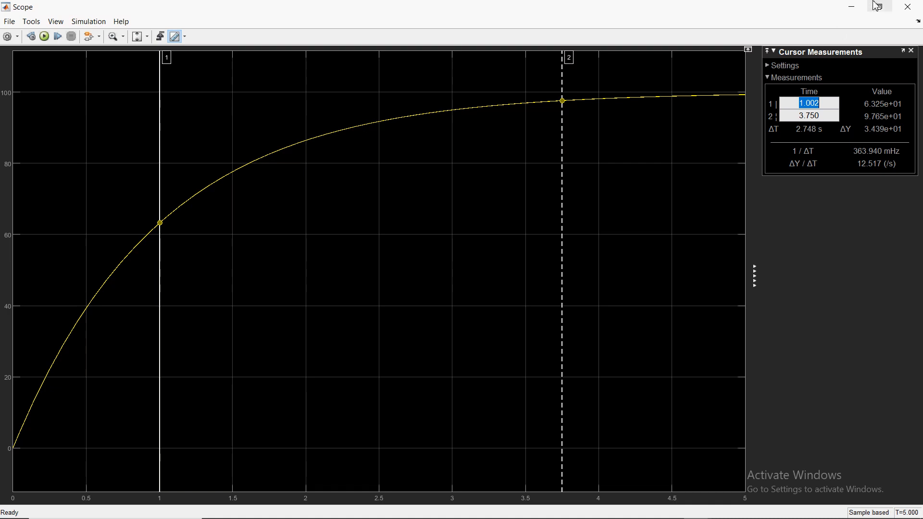
# - Close the Scope and the untitled model without saving it, and minimize the MATLAB window
pyautogui.click(908, 7)
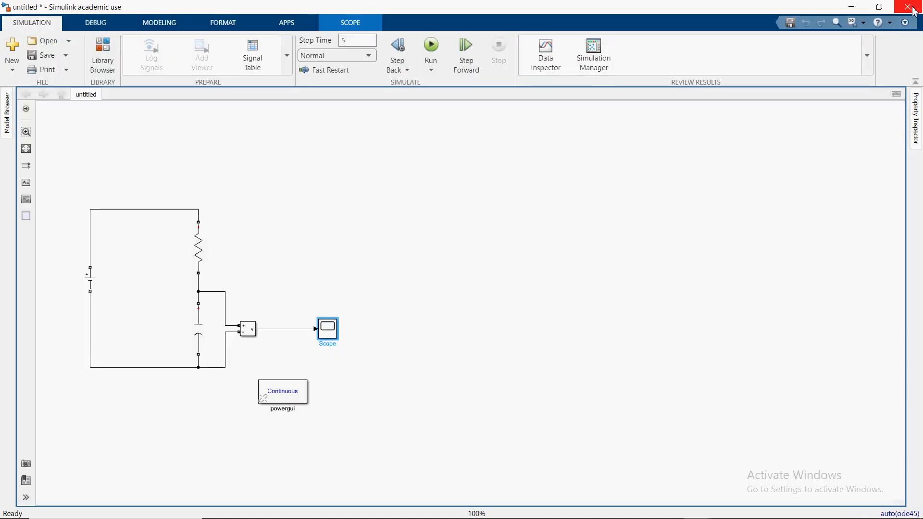
pyautogui.click(908, 7)
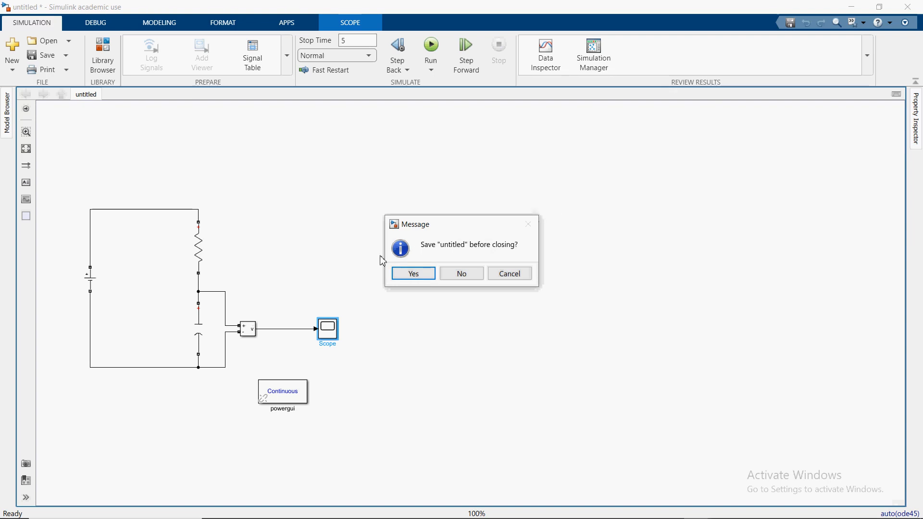
pyautogui.click(470, 280)
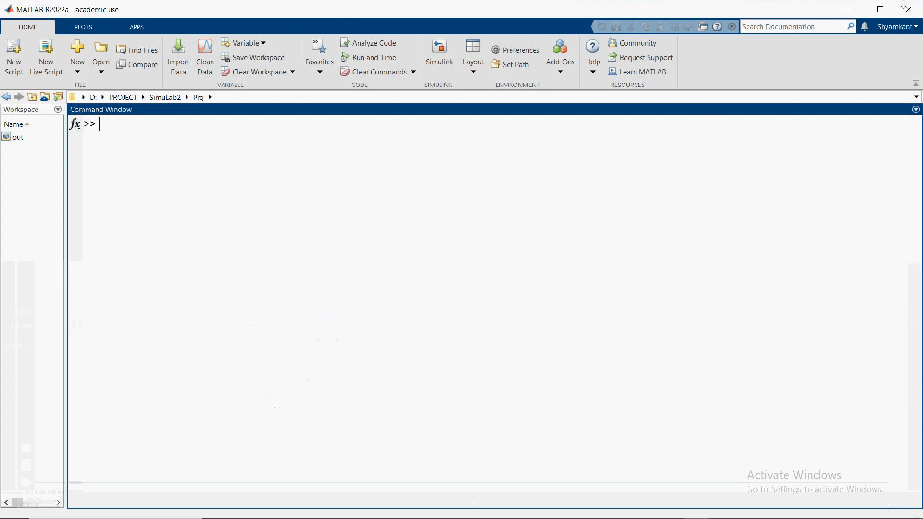
pyautogui.click(853, 9)
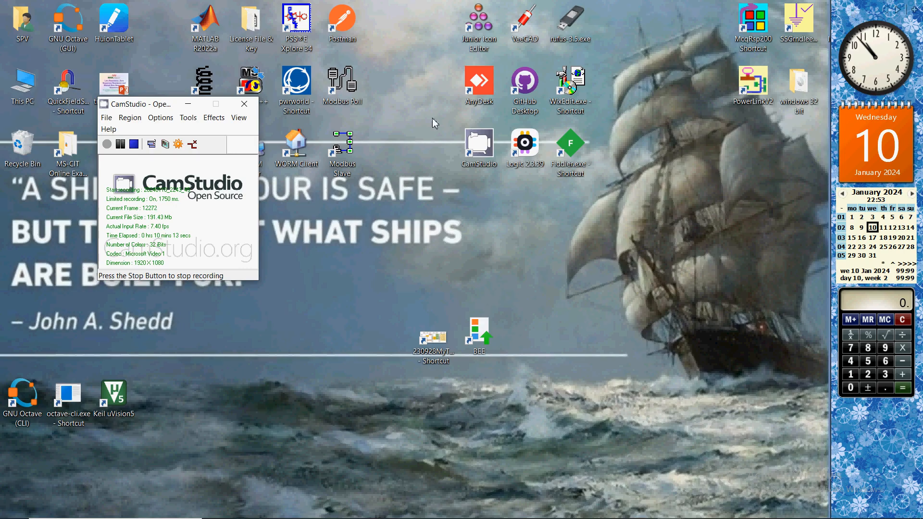